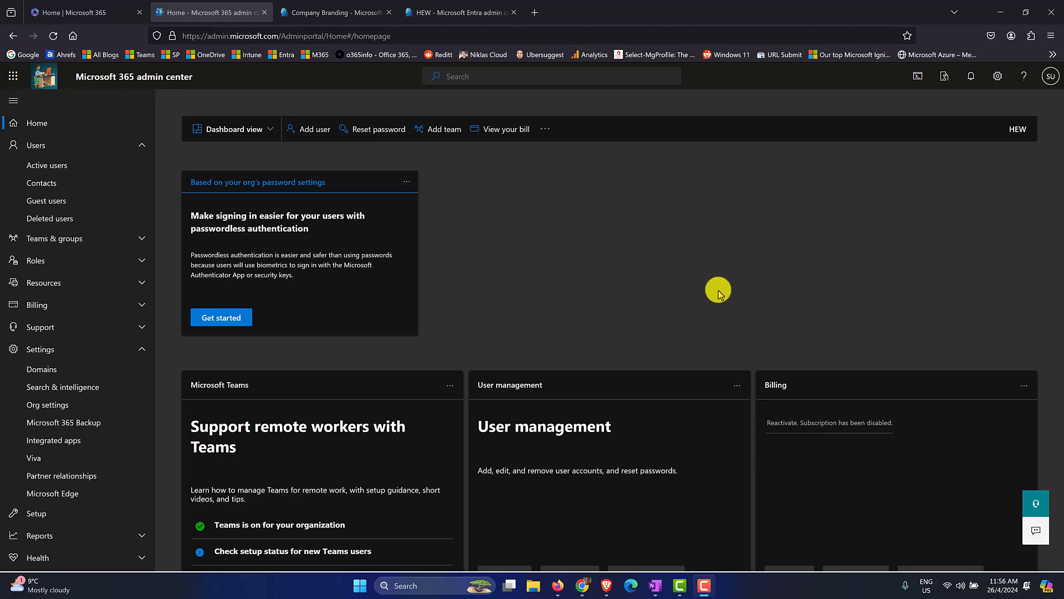
Go to admin.microsoft.com in the current browser tab
left_click(337, 37)
type("admin")
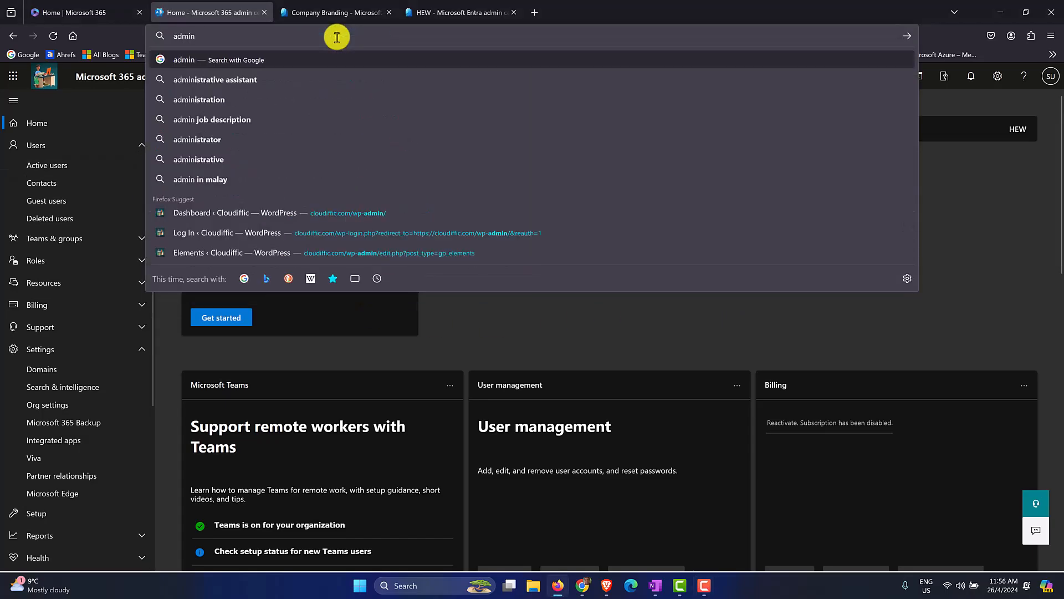
type(".")
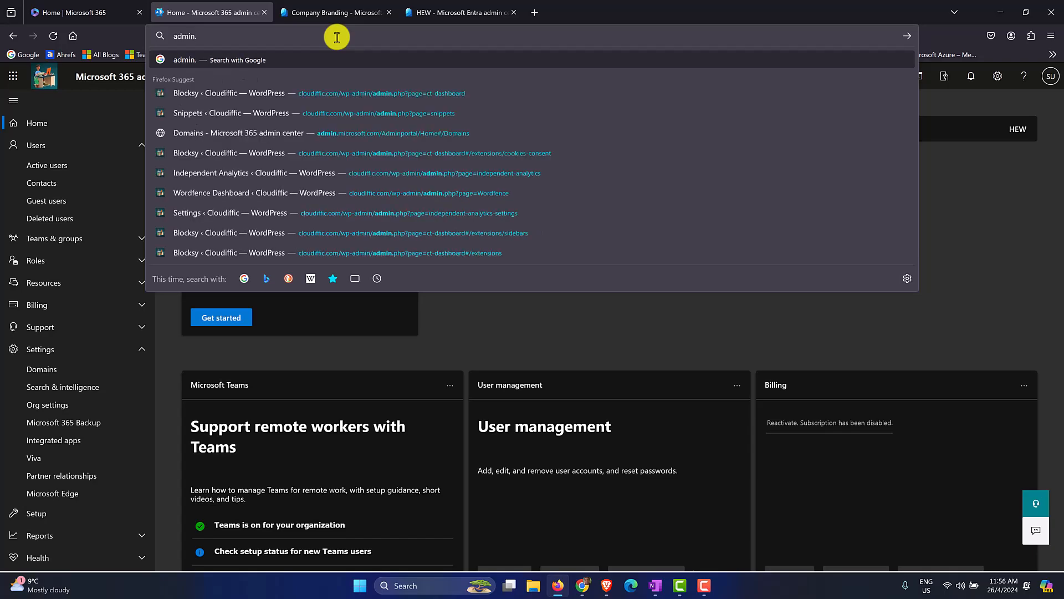
type("microsoft.com")
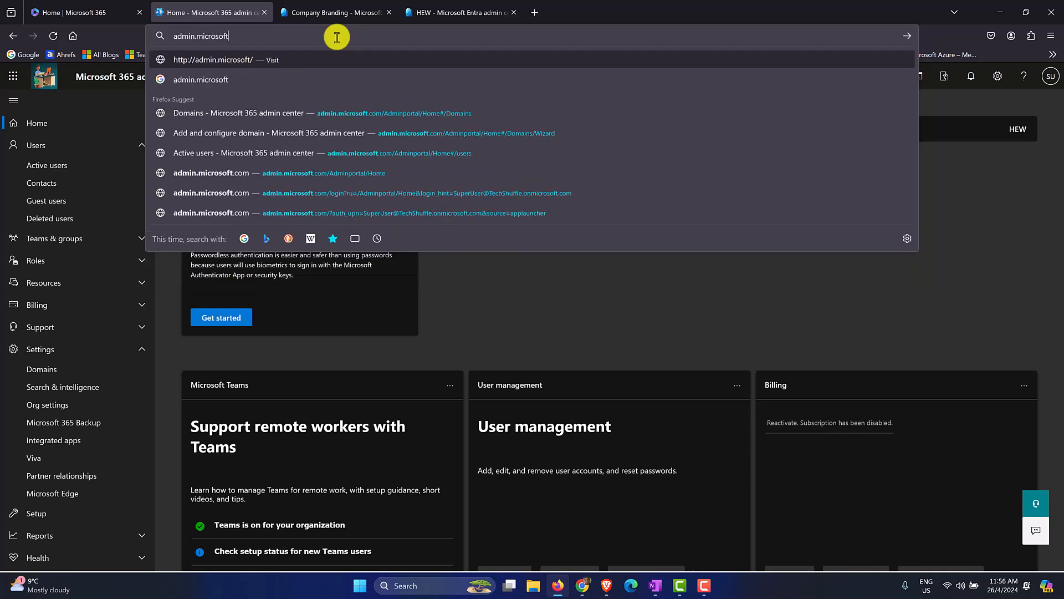
key("Return")
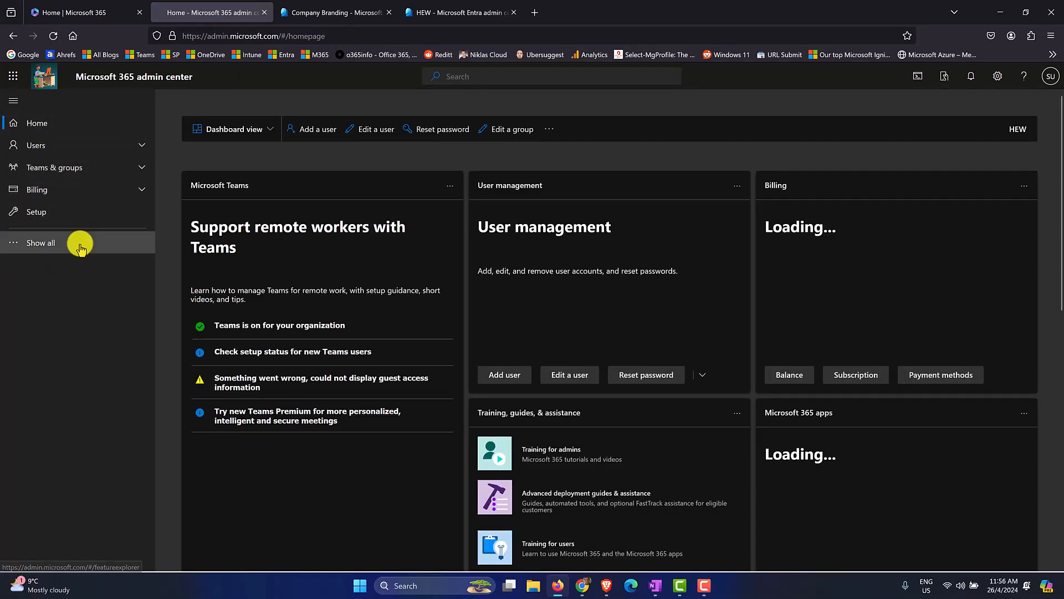
Show all navigation entries and open the Domains page from the admin center's settings
left_click(79, 242)
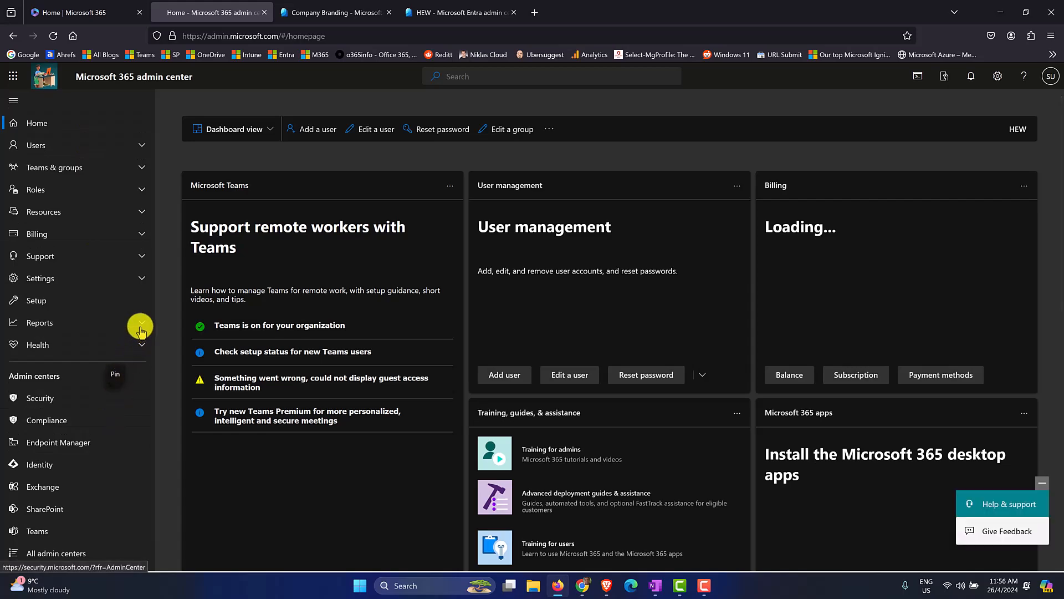
left_click(138, 284)
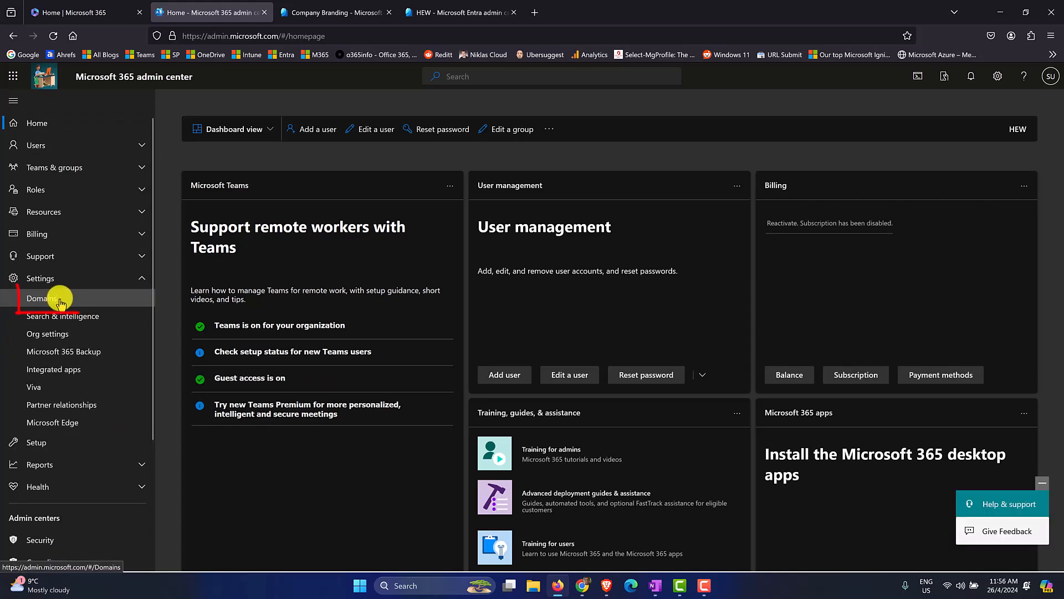
left_click(60, 303)
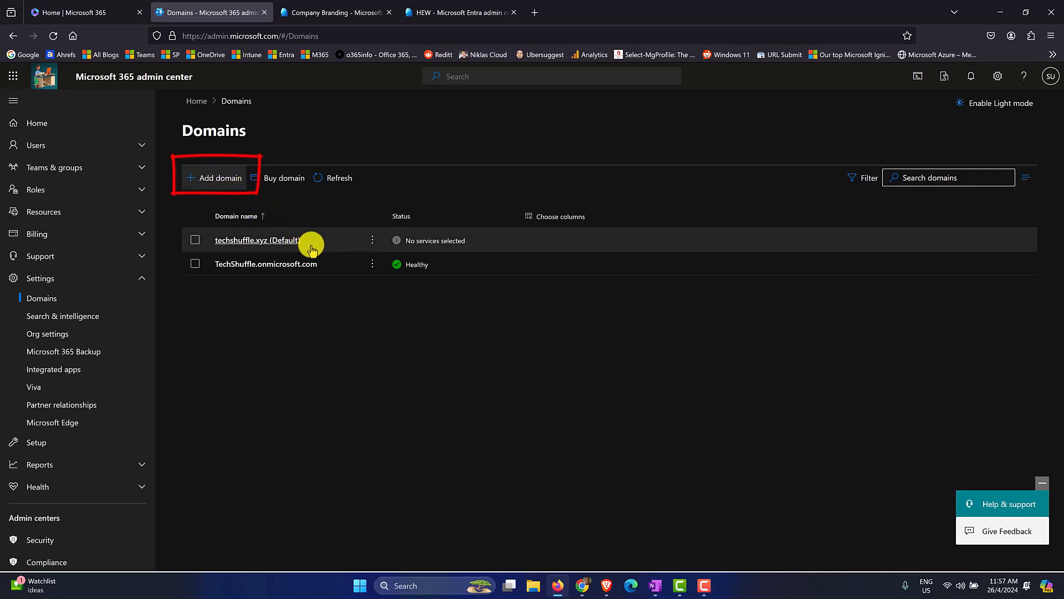
Add a domain named cloudiffic.training and proceed to ownership verification
left_click(220, 178)
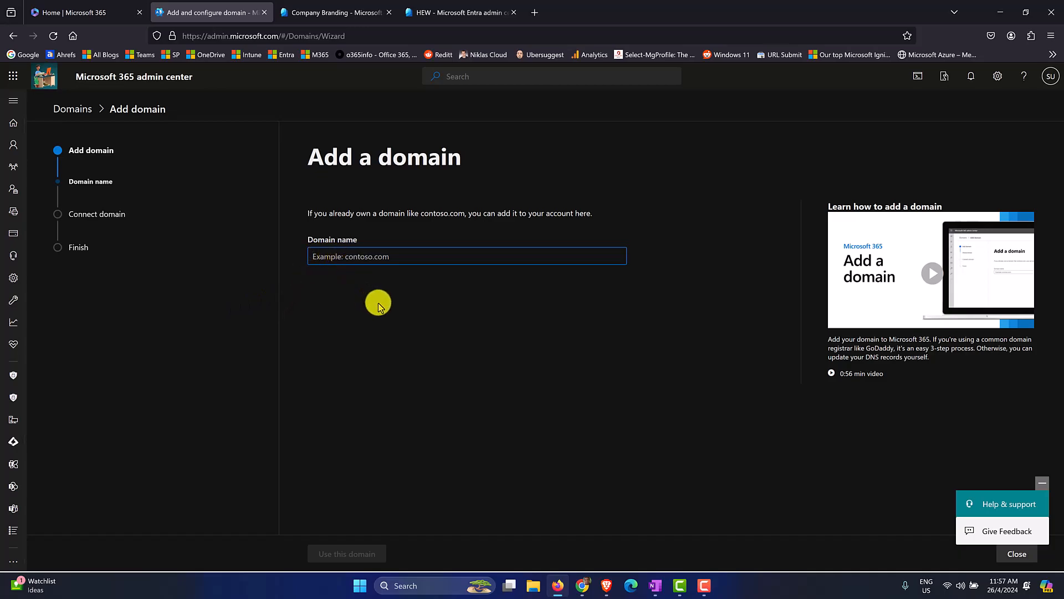
type("cloudiffic.training")
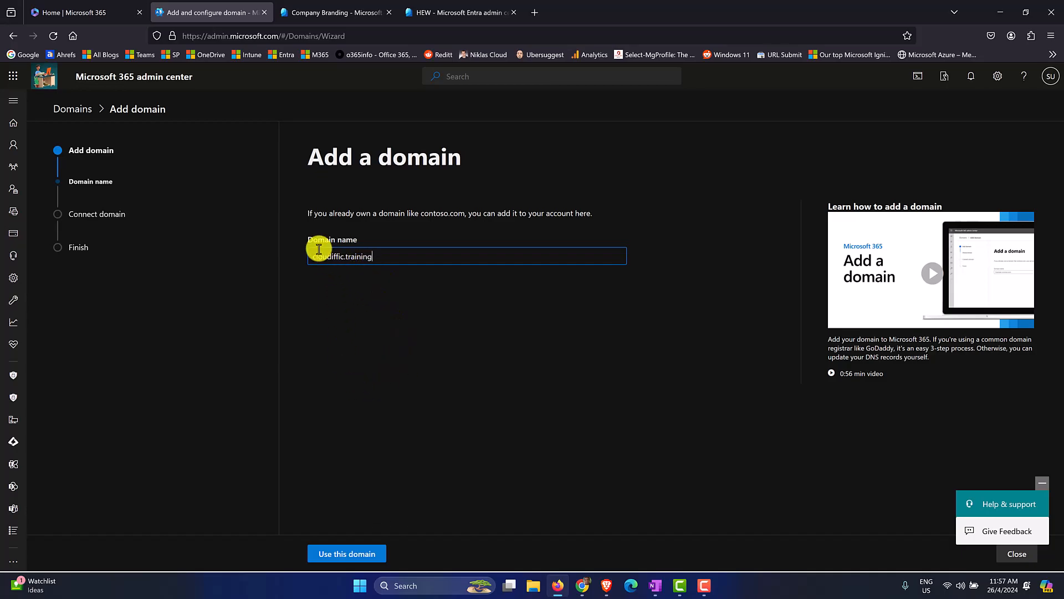
left_click(360, 554)
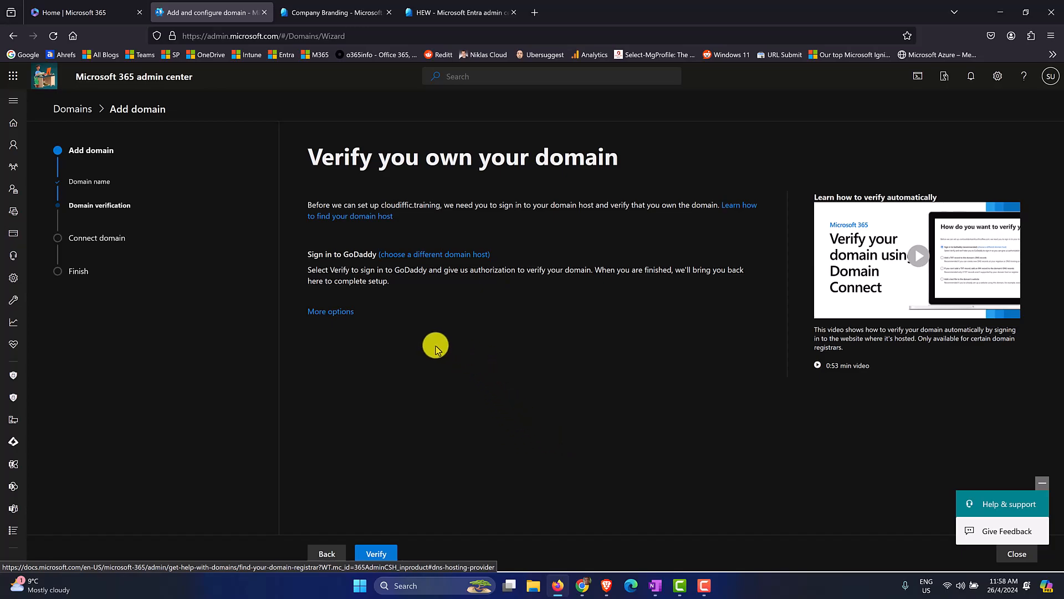
Choose adding a TXT record to the domain's DNS records as the verification method and continue
left_click_drag(308, 256, 375, 257)
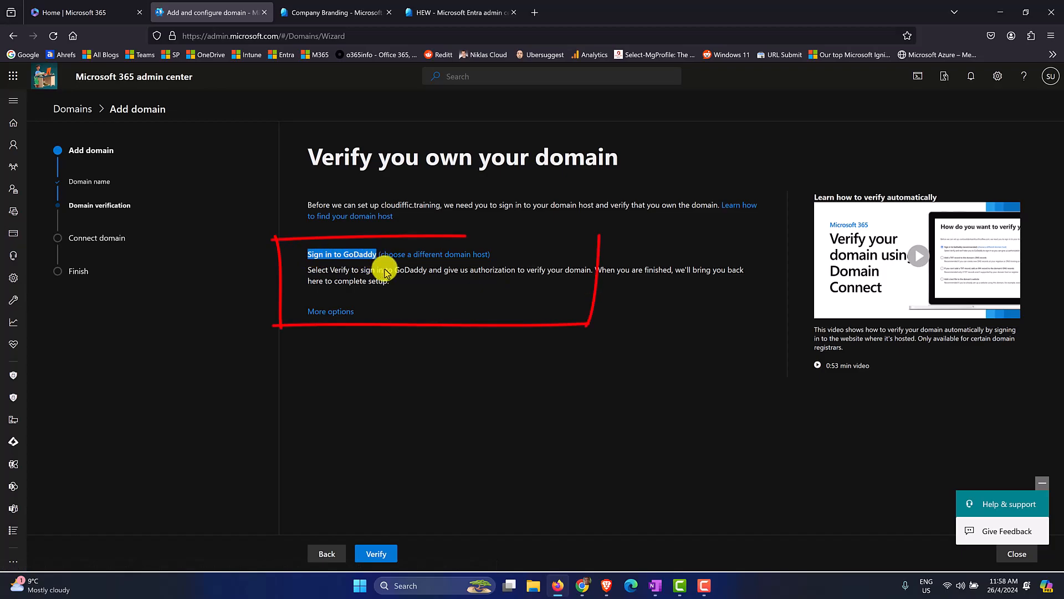
left_click(400, 294)
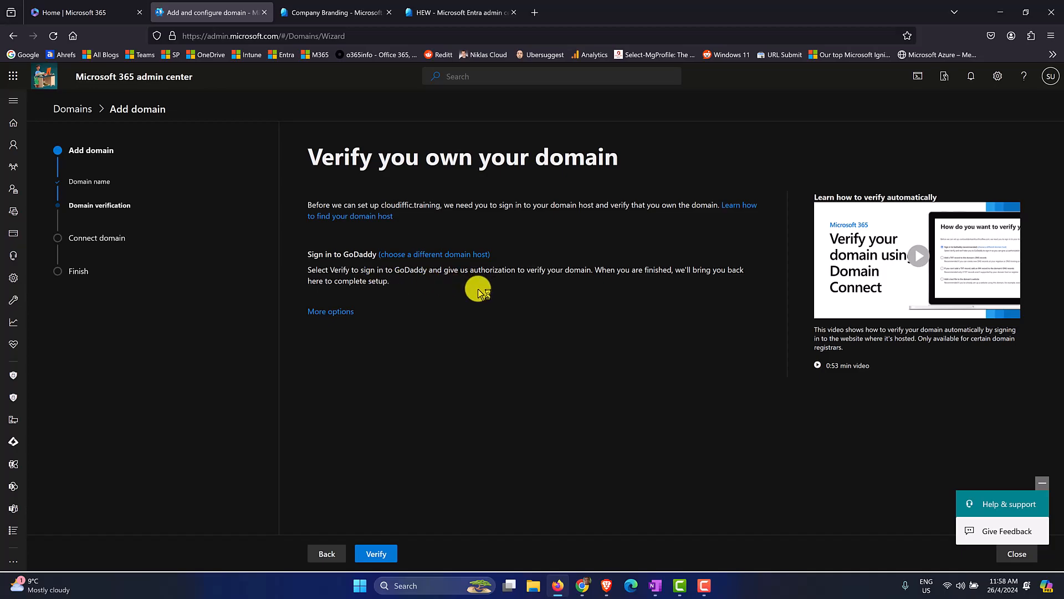
left_click(346, 312)
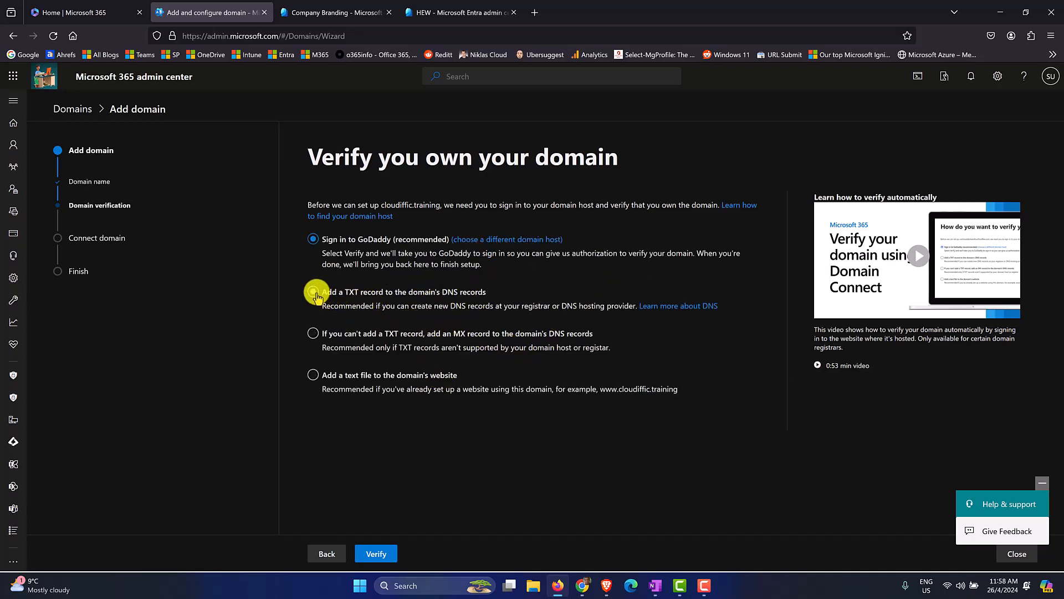
left_click(375, 298)
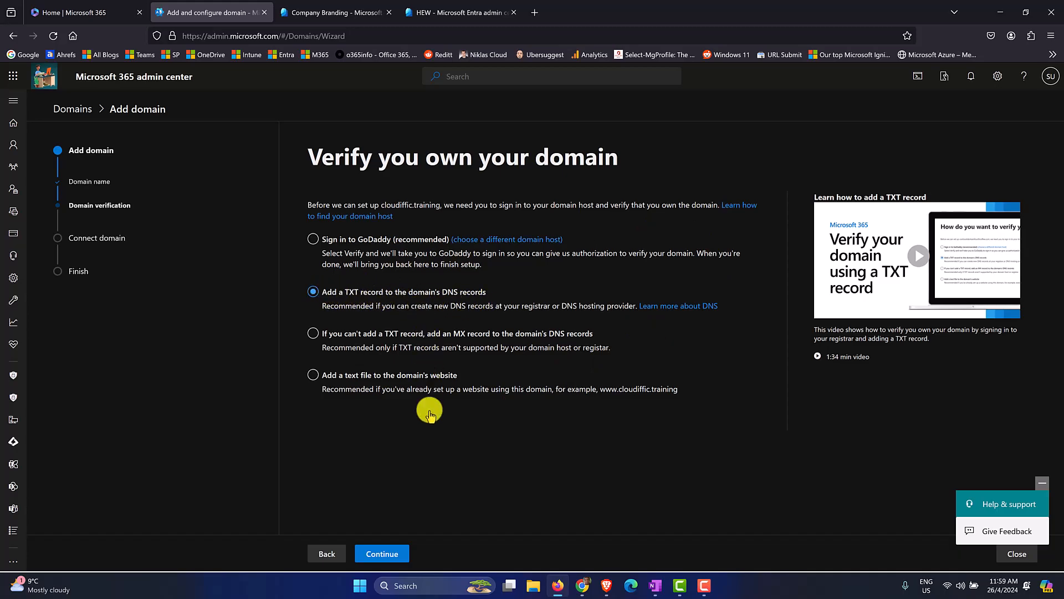
left_click(391, 551)
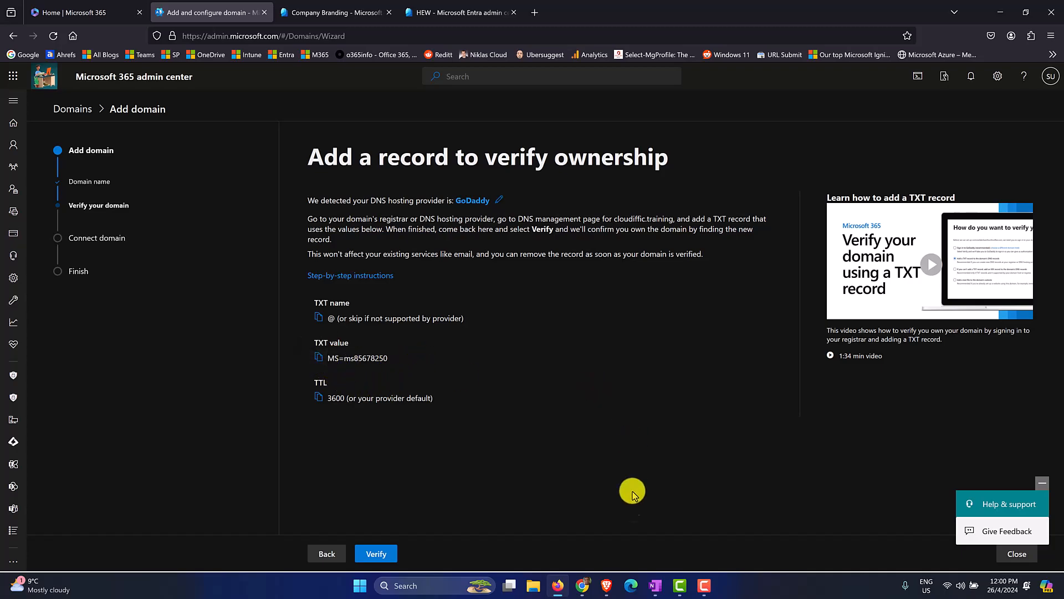
Switch to the GoDaddy DNS page for cloudiffic.training in Chrome and discard the unsaved TXT record entry
mouse_move(587, 589)
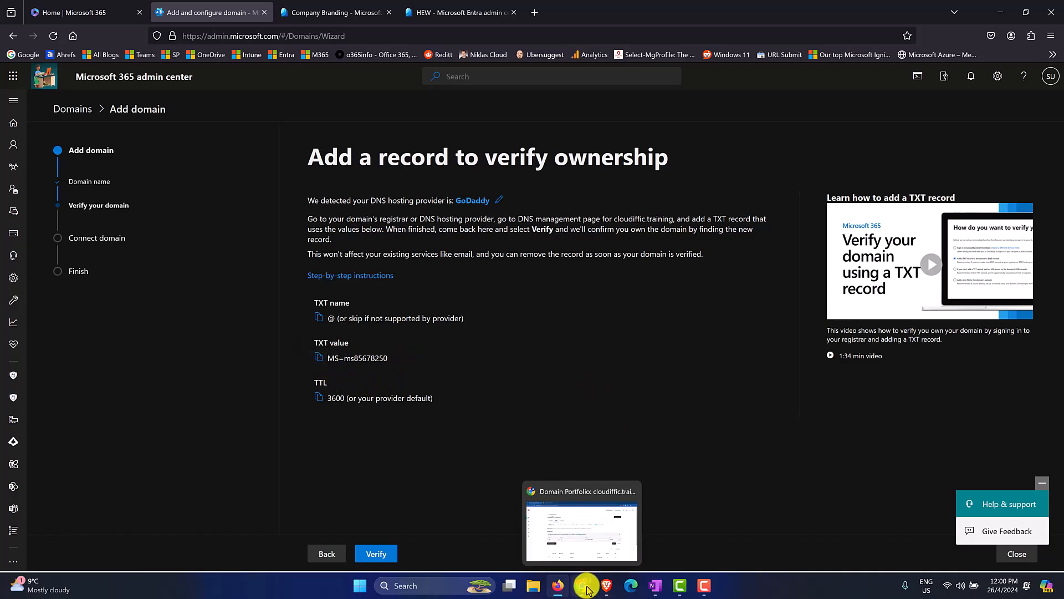
left_click(589, 536)
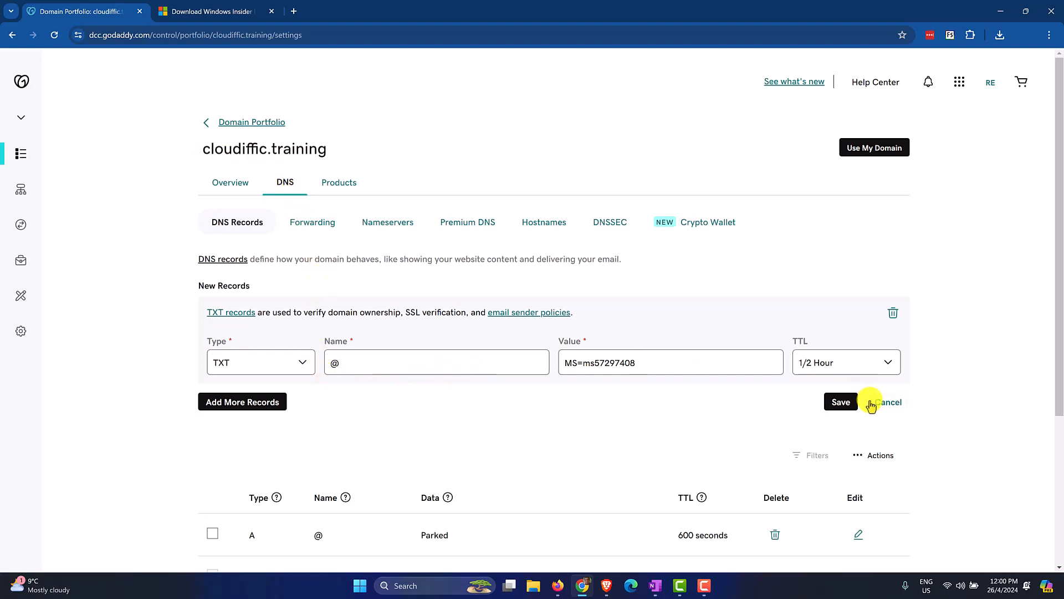
left_click(889, 403)
left_click(410, 334)
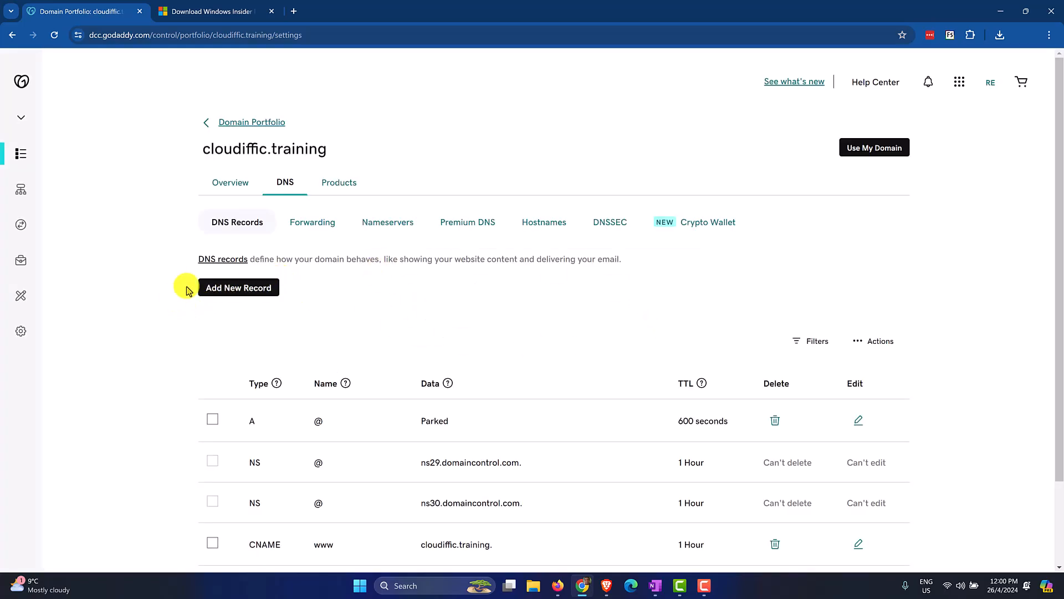
Start a new DNS record of type TXT for cloudiffic.training
left_click(243, 288)
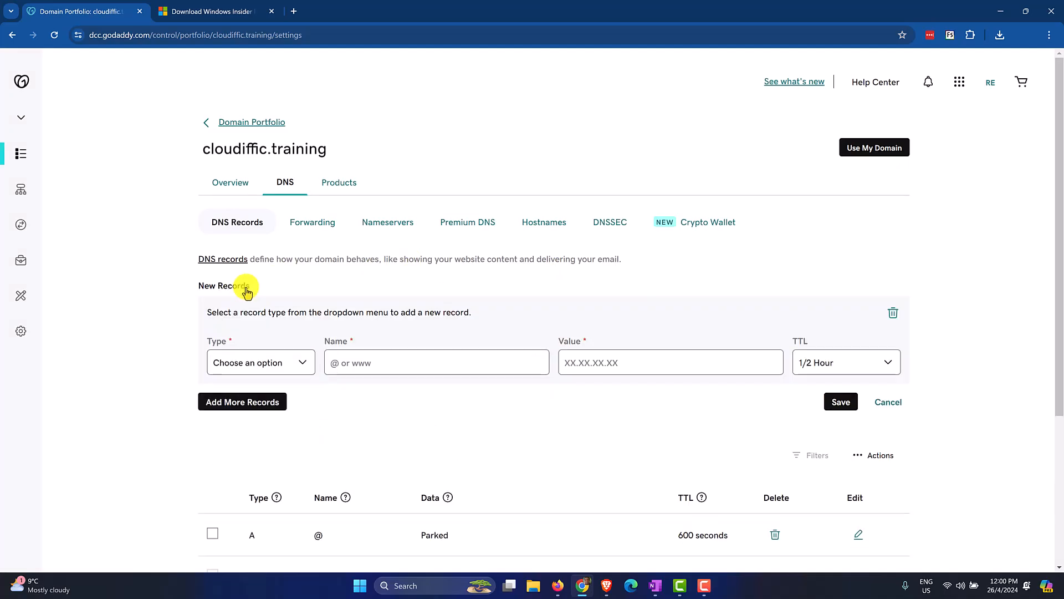
left_click(276, 361)
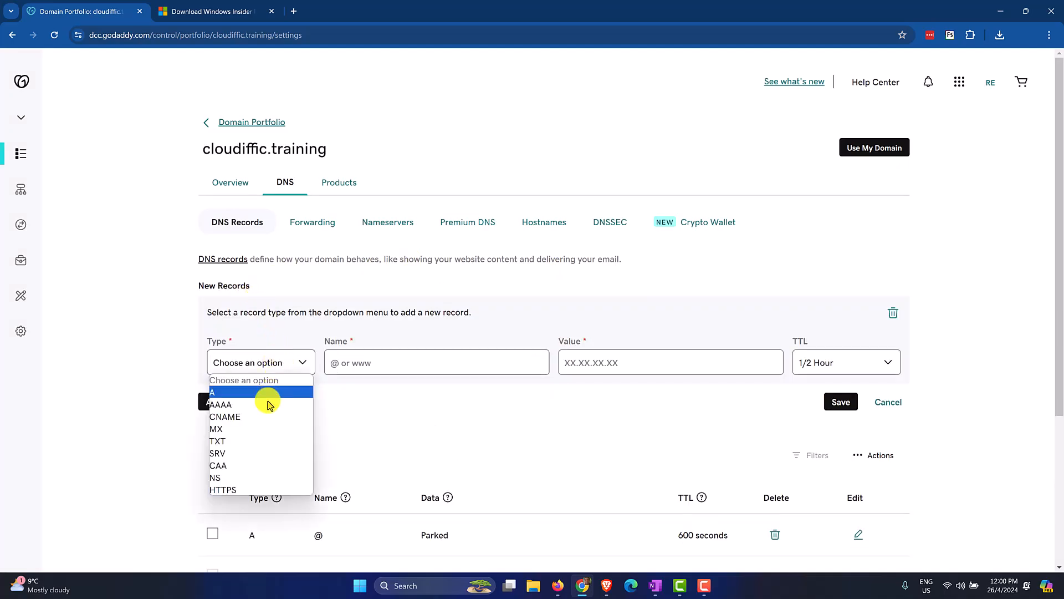
left_click(251, 441)
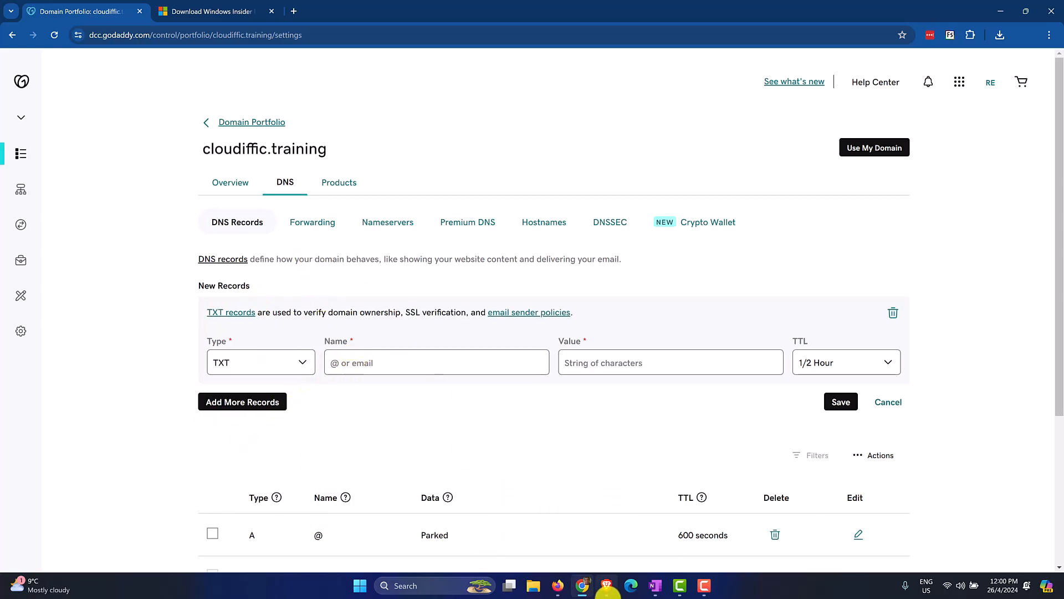
Fill in the TXT record with the name @ and the domain verification code from the Microsoft 365 wizard as its value
left_click(554, 587)
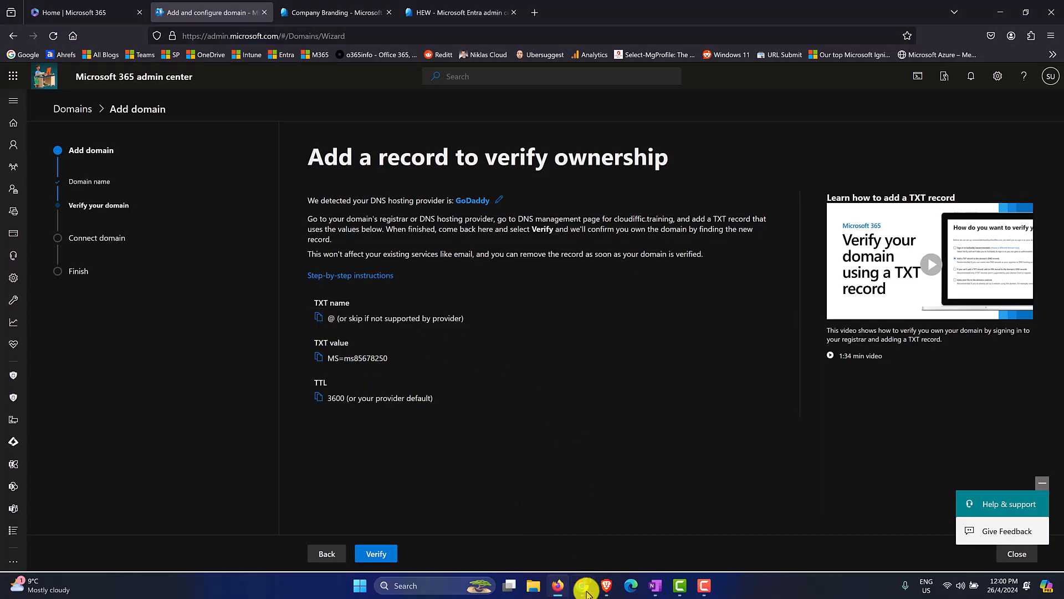
left_click(557, 585)
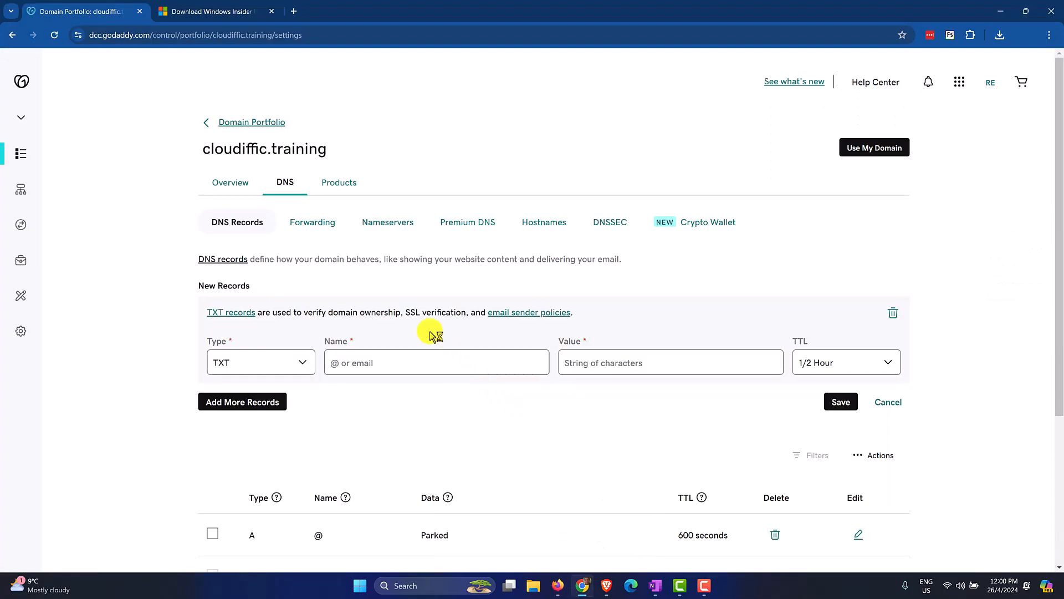
left_click(392, 361)
left_click(406, 385)
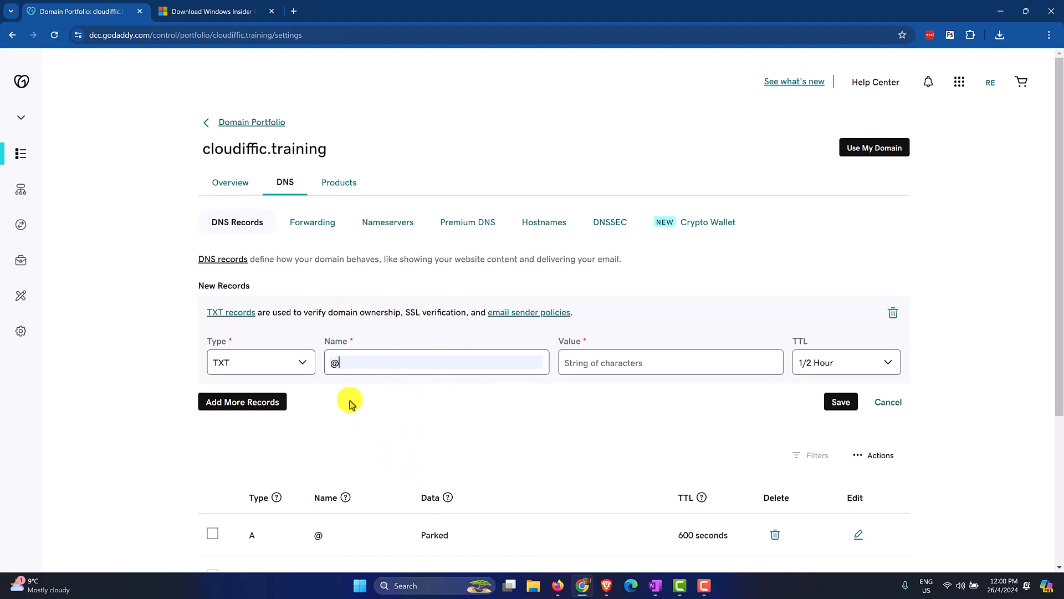
left_click(601, 360)
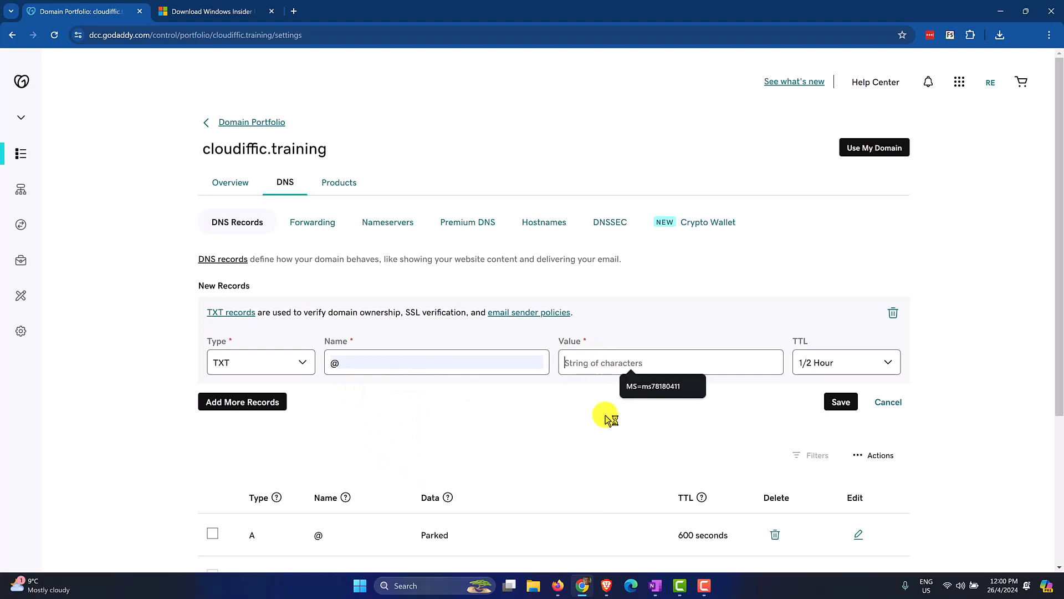
type("MS=ms85678250")
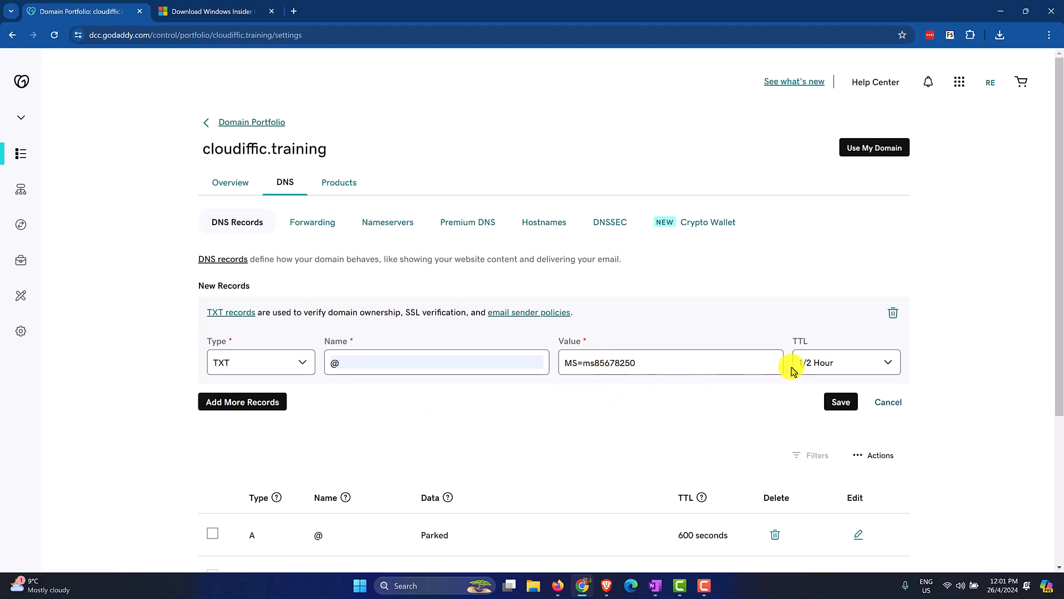
Set the new TXT record's TTL to 1 Hour, save it and check its entry in the DNS records list
mouse_move(557, 585)
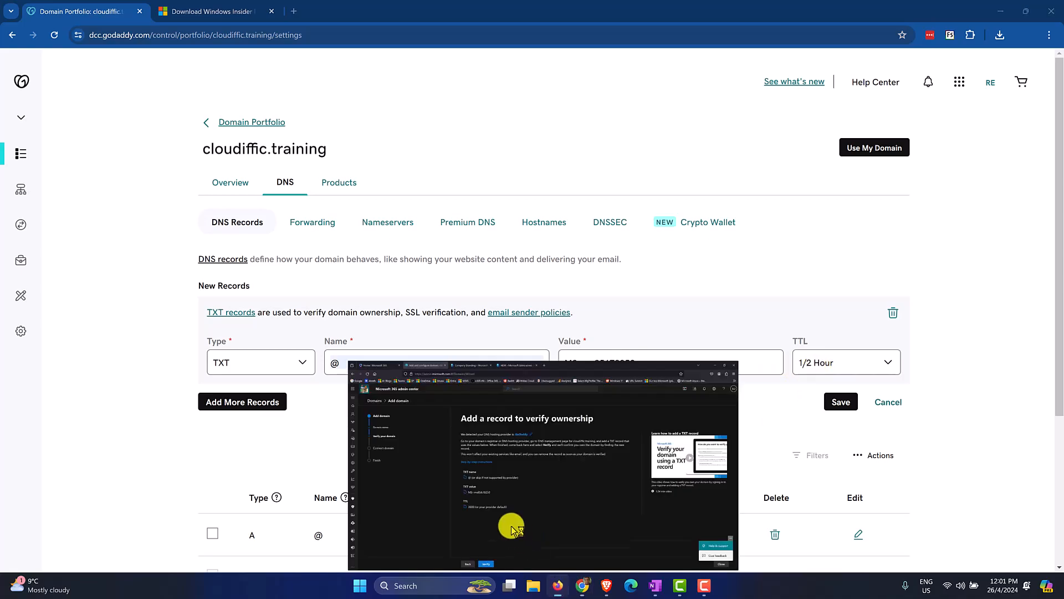
left_click(518, 533)
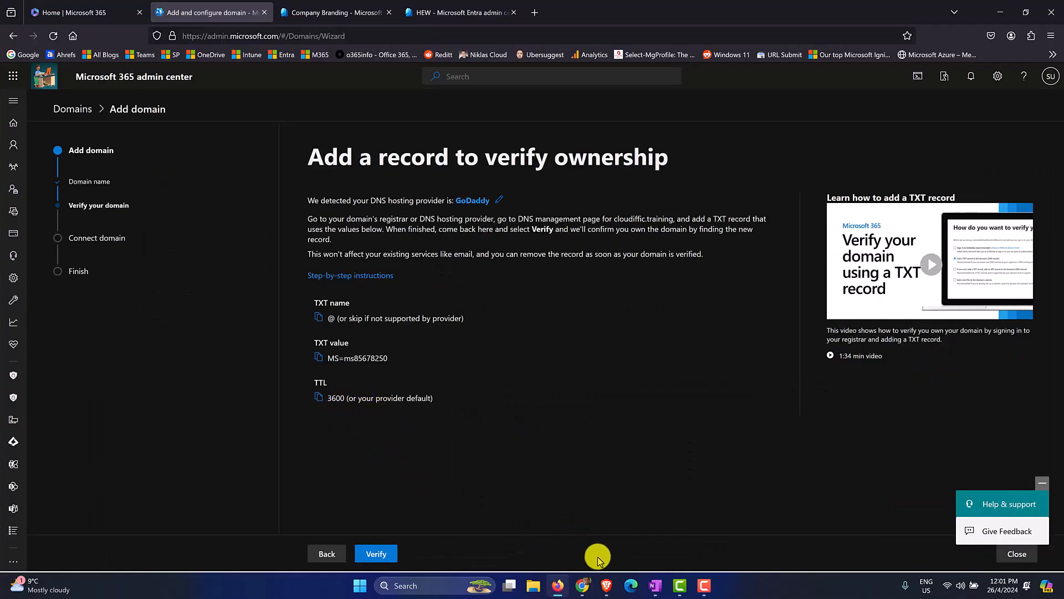
left_click(556, 586)
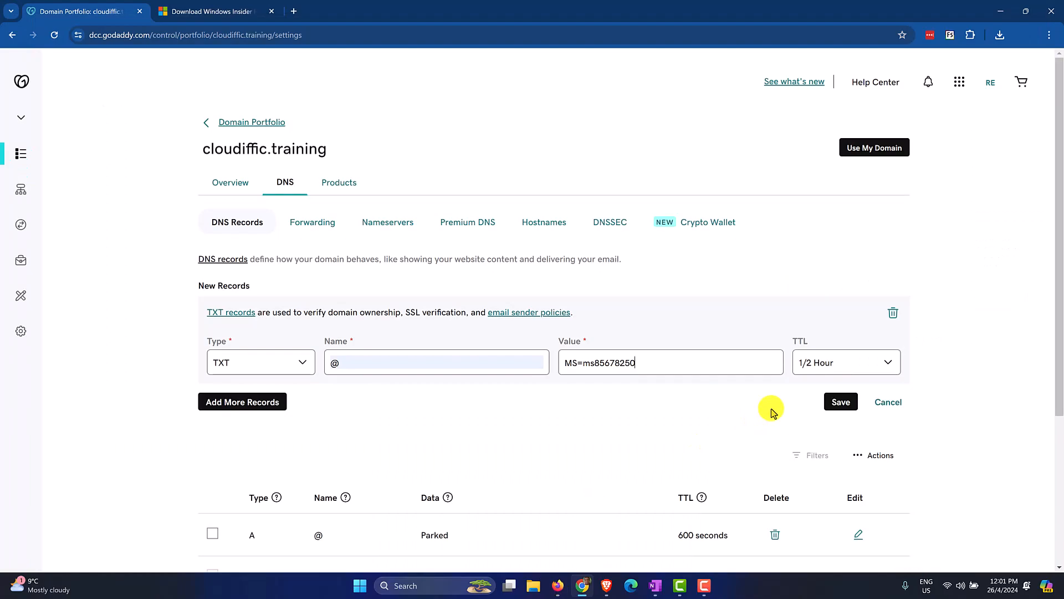
left_click(860, 362)
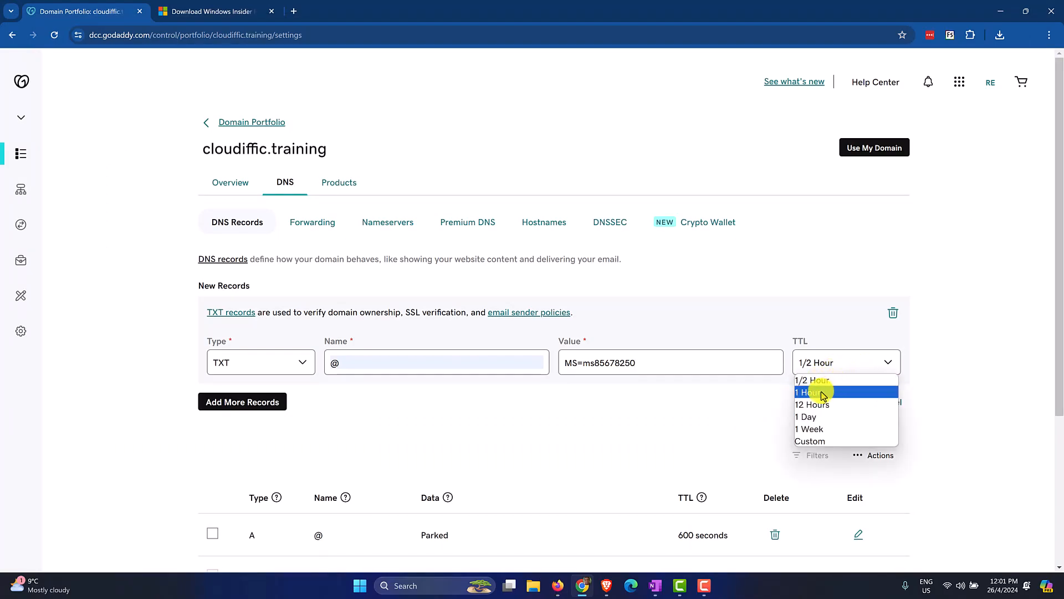
left_click(821, 393)
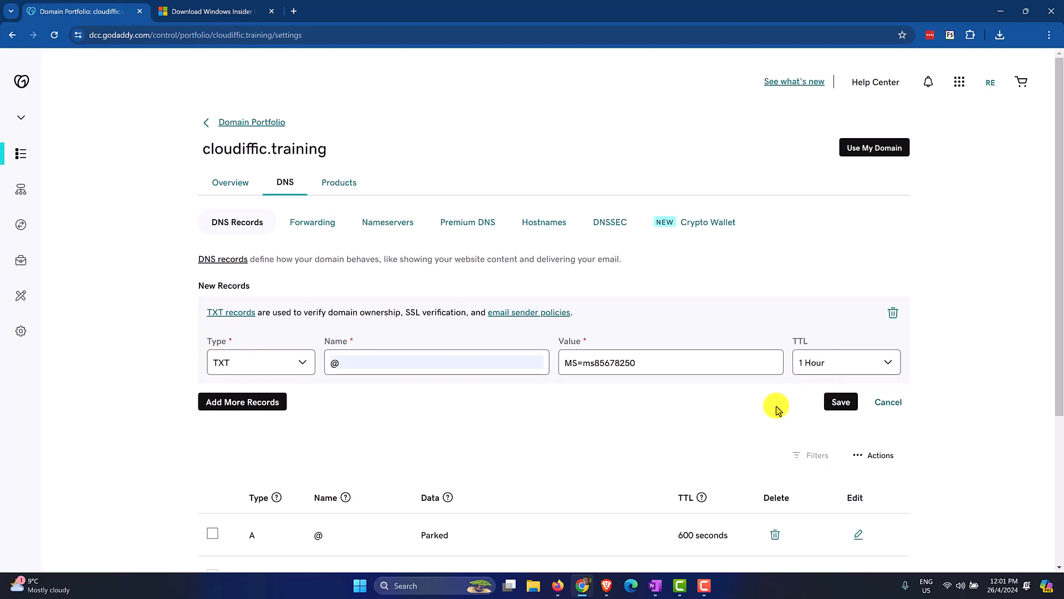
left_click(834, 407)
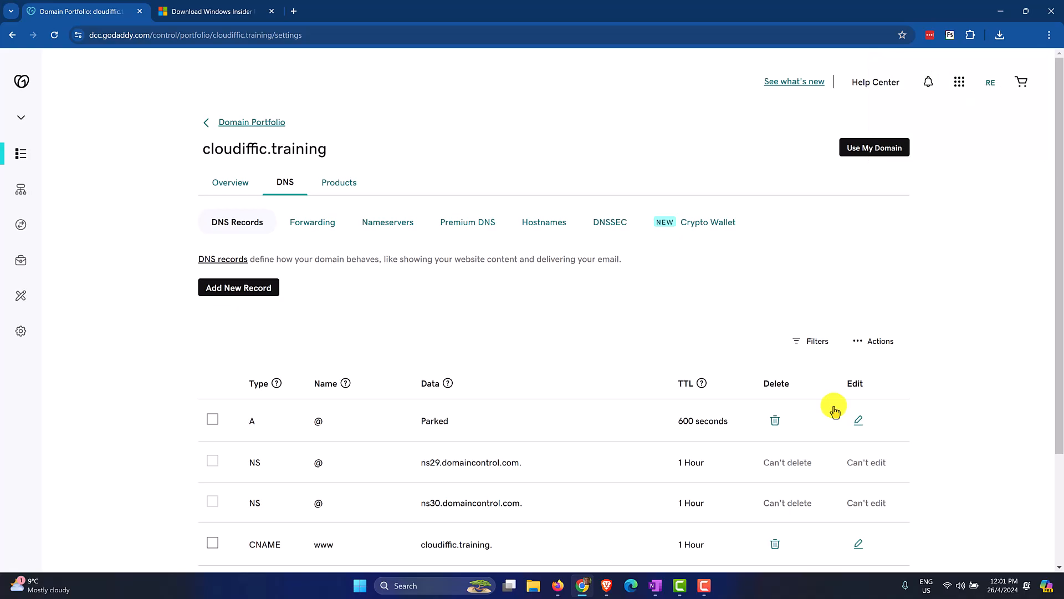
scroll(546, 304, "down", 2)
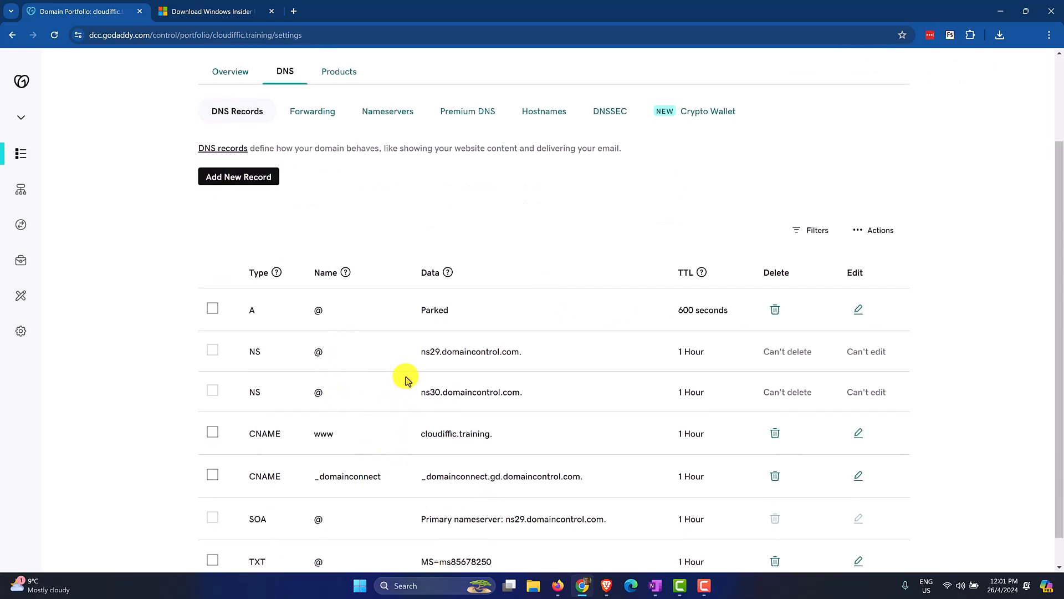
scroll(404, 377, "down", 1)
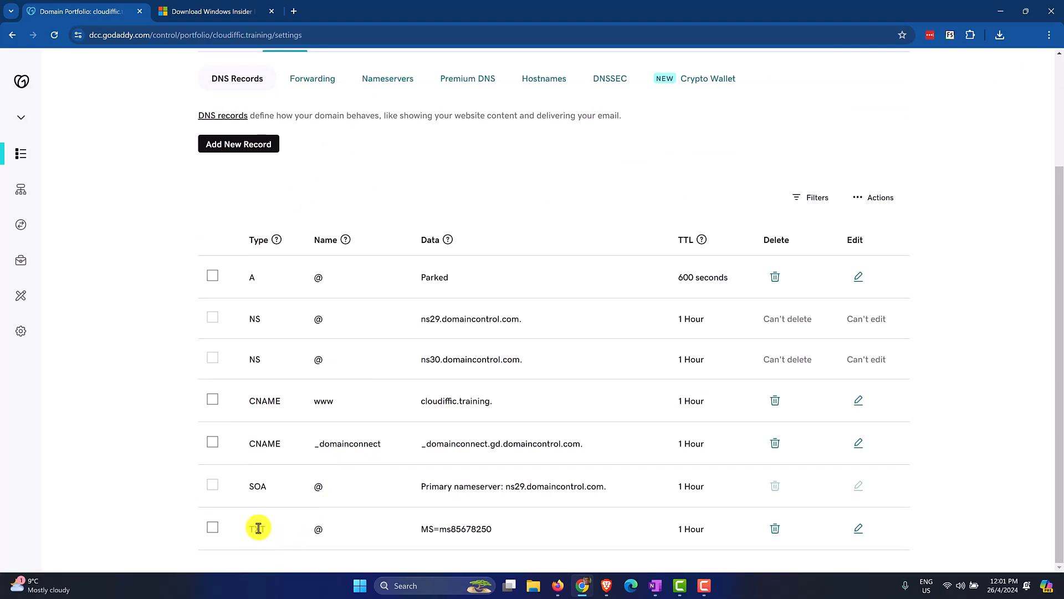
left_click_drag(247, 529, 268, 530)
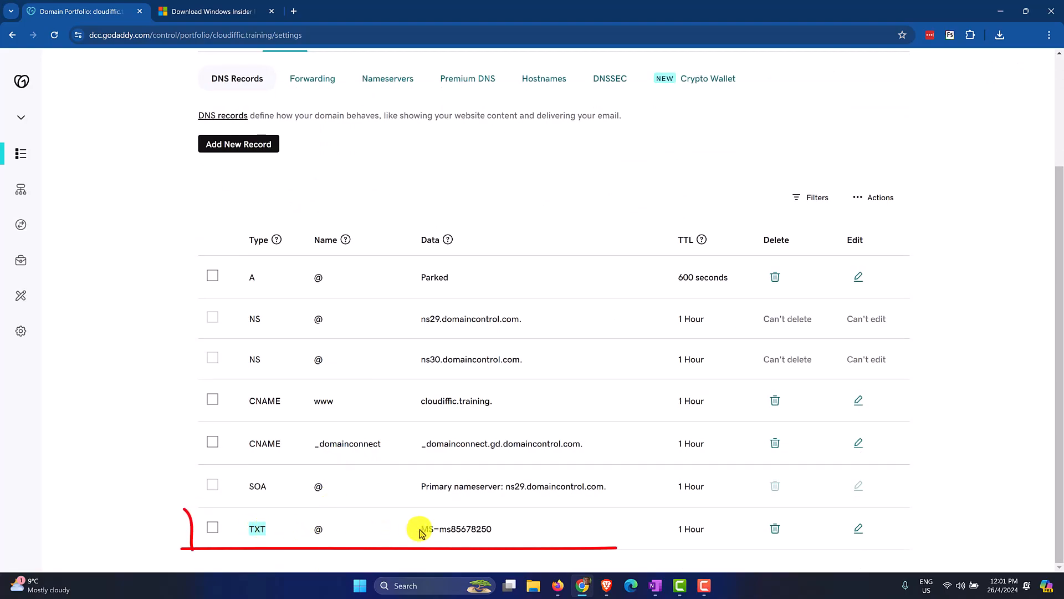
Switch back to the Microsoft 365 domain wizard in Firefox and verify ownership of cloudiffic.training
left_click_drag(419, 529, 495, 532)
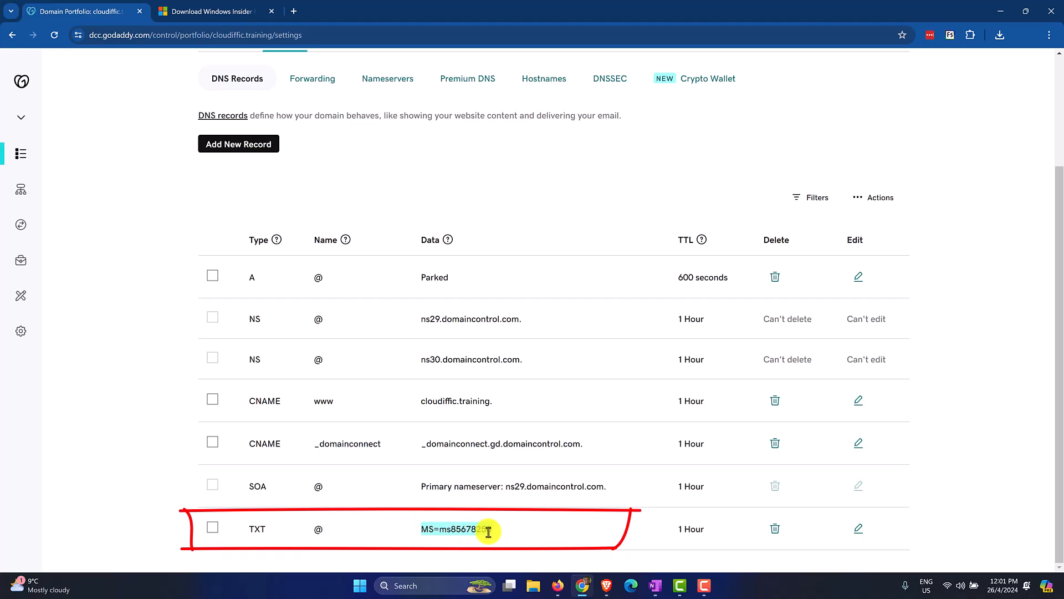
left_click(558, 585)
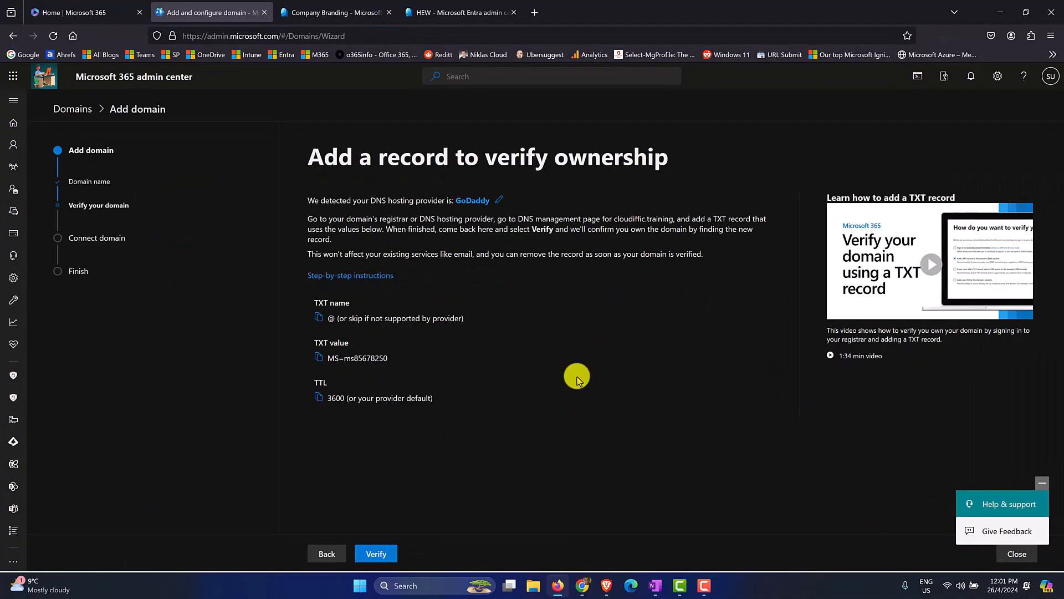
left_click(383, 554)
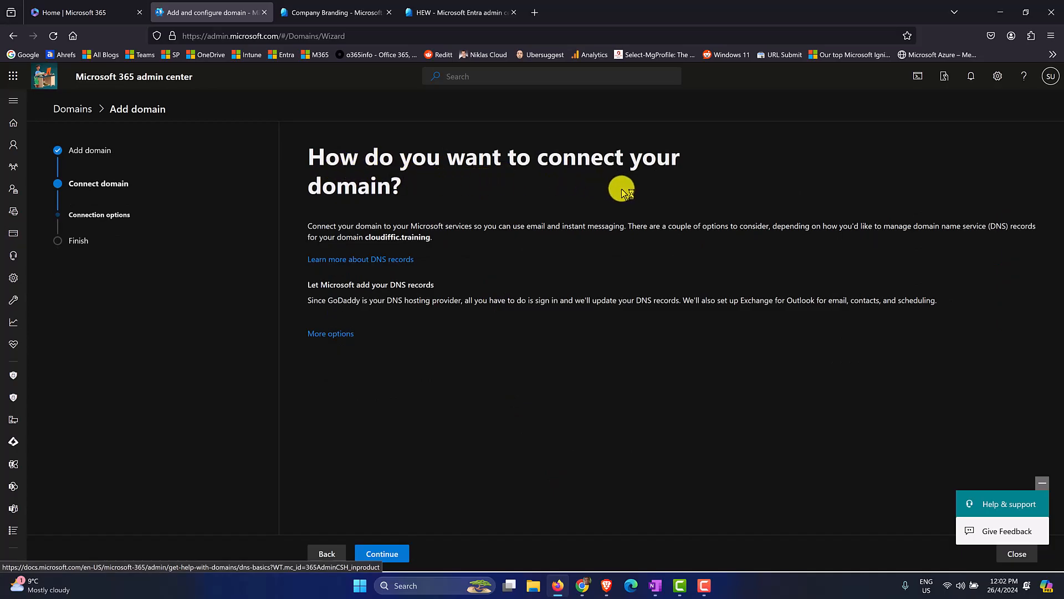
Show more connection options for the domain and continue with Add your own DNS records
left_click(334, 334)
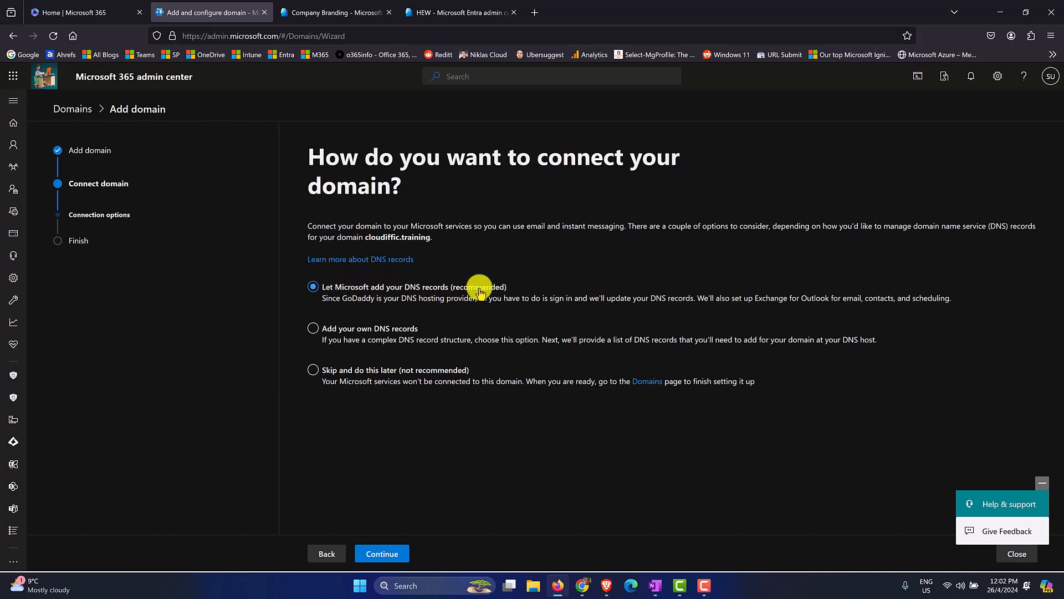
left_click(398, 335)
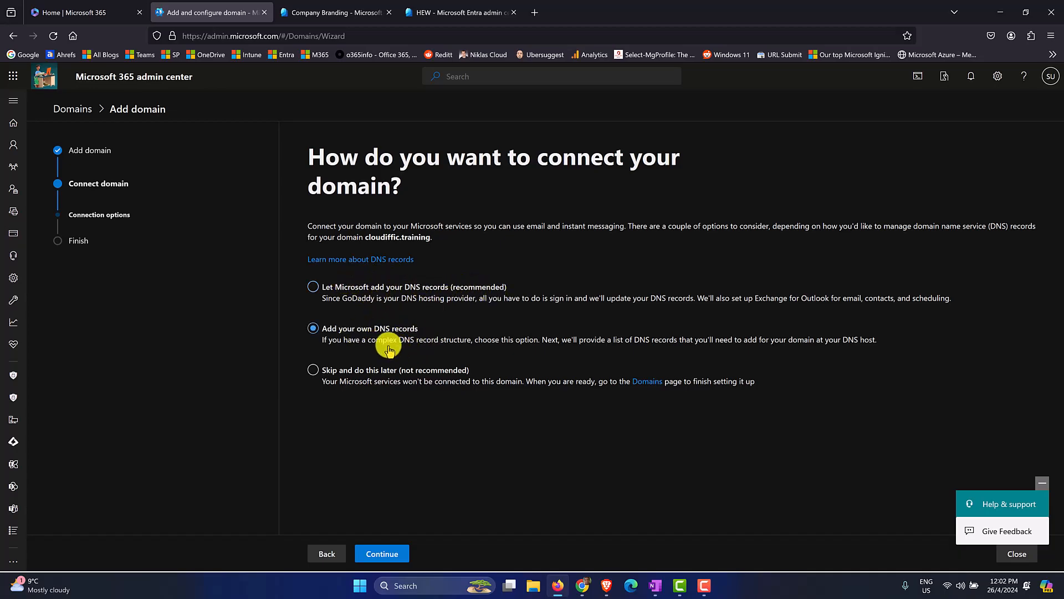
left_click(381, 553)
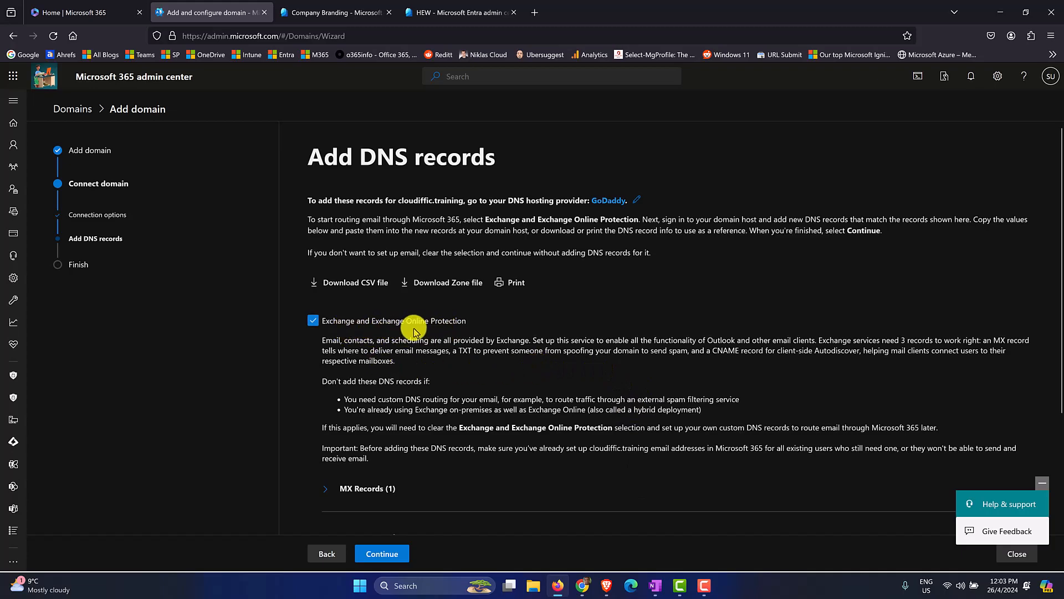
Expand and review the MX, CNAME and TXT records required for Exchange and Exchange Online Protection
scroll(440, 335, "down", 3)
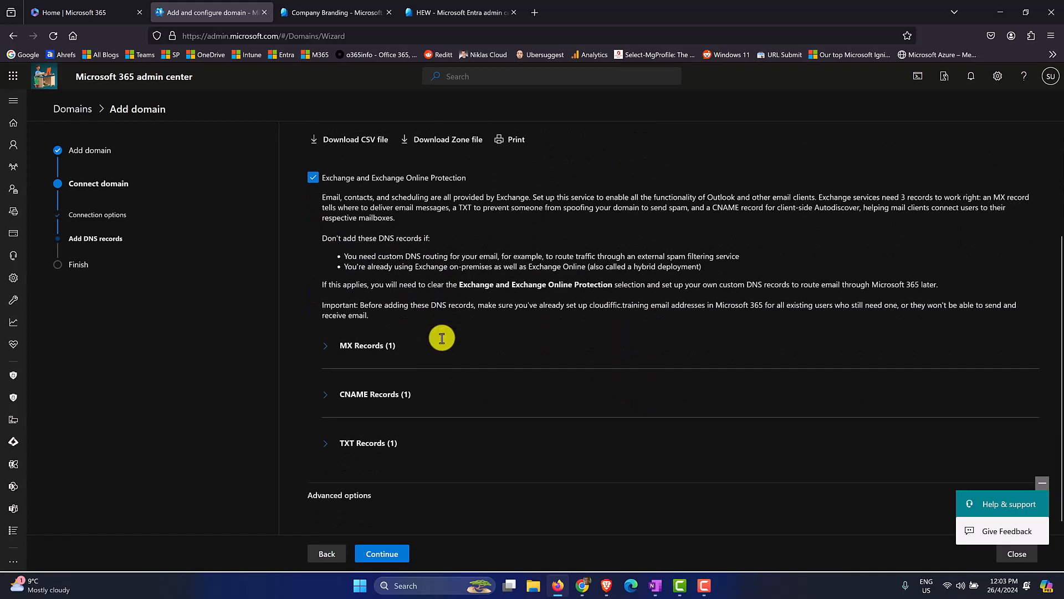
left_click(326, 349)
left_click(327, 460)
scroll(532, 408, "down", 3)
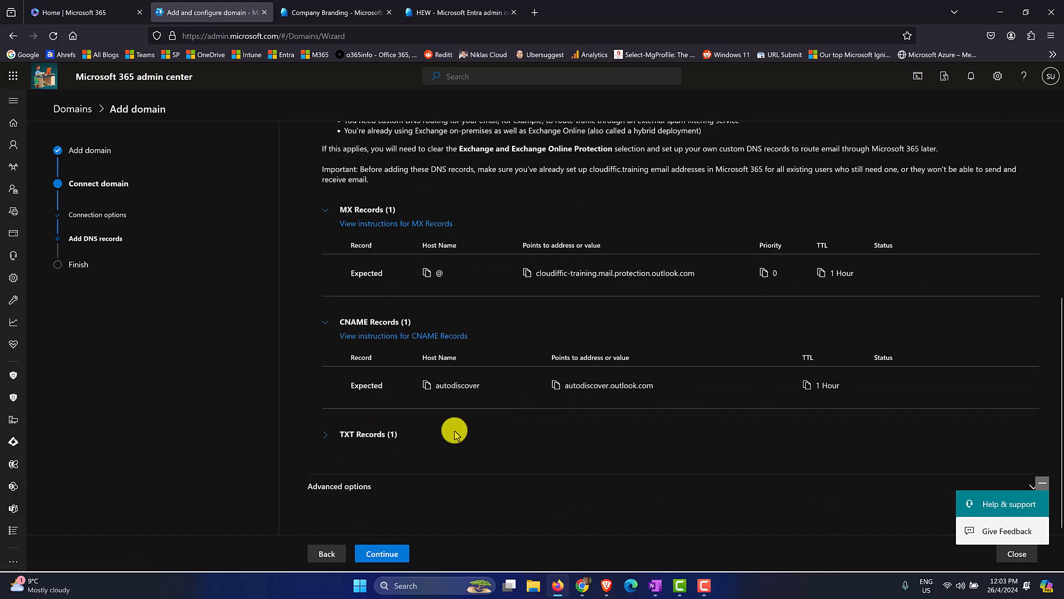
left_click(327, 435)
scroll(521, 431, "down", 1)
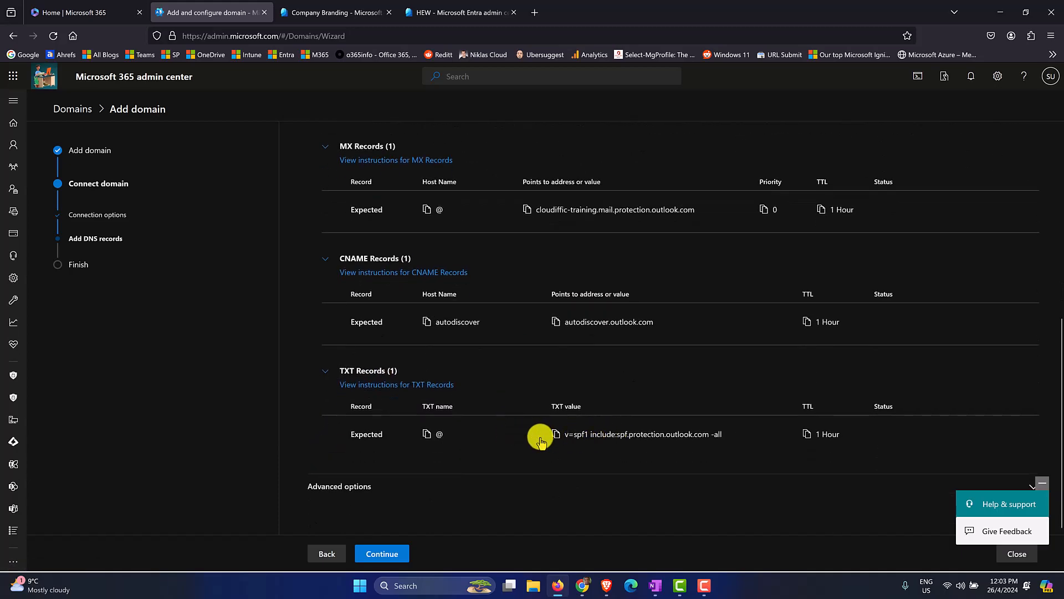
scroll(467, 418, "up", 5)
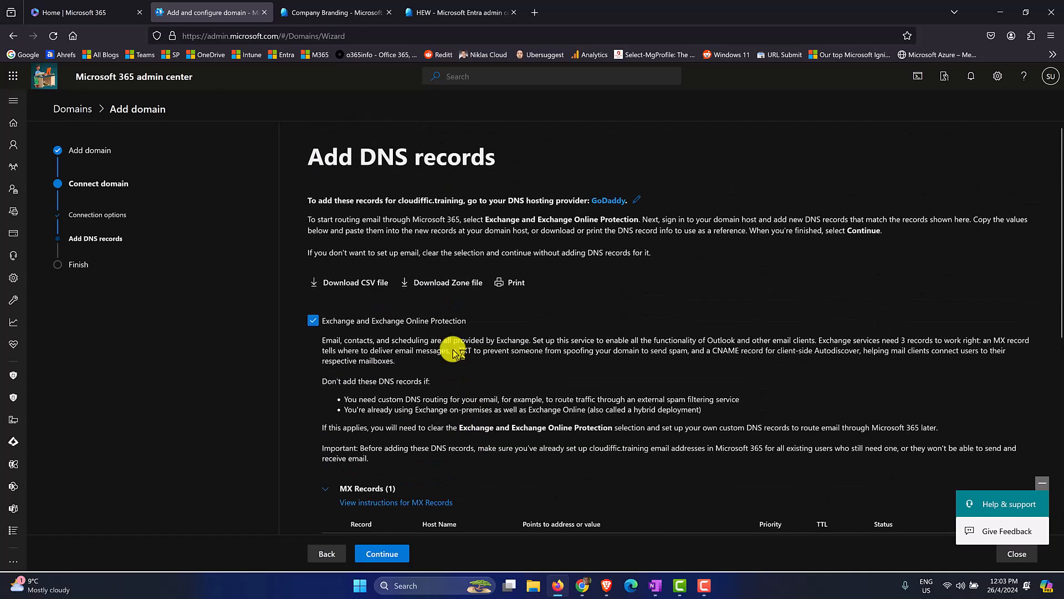
scroll(495, 440, "down", 5)
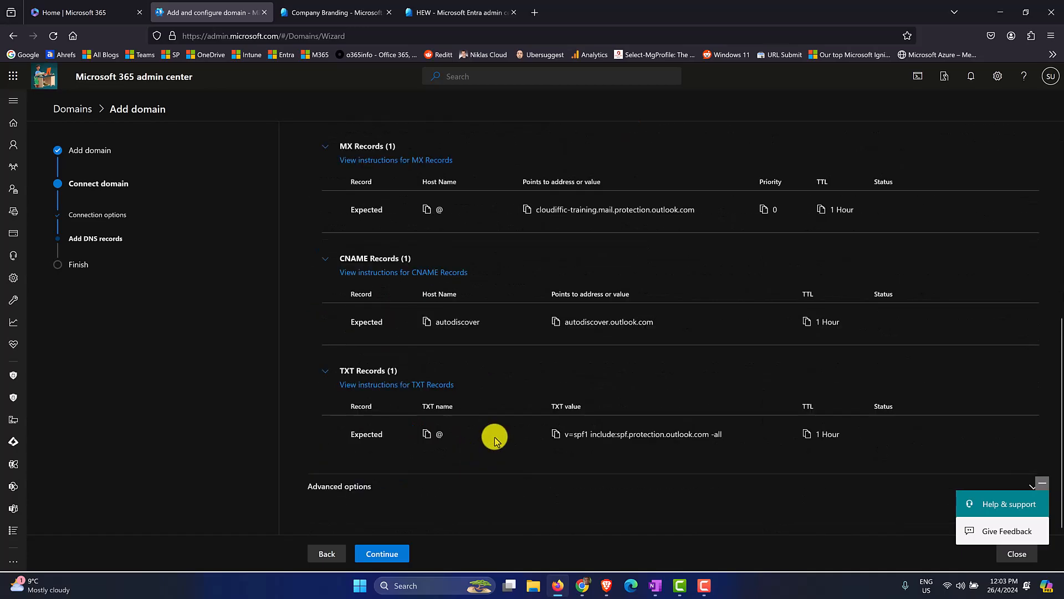
Enable Skype for Business and Intune and Mobile Device Management in the advanced options, and expand Intune's CNAME records
left_click(352, 485)
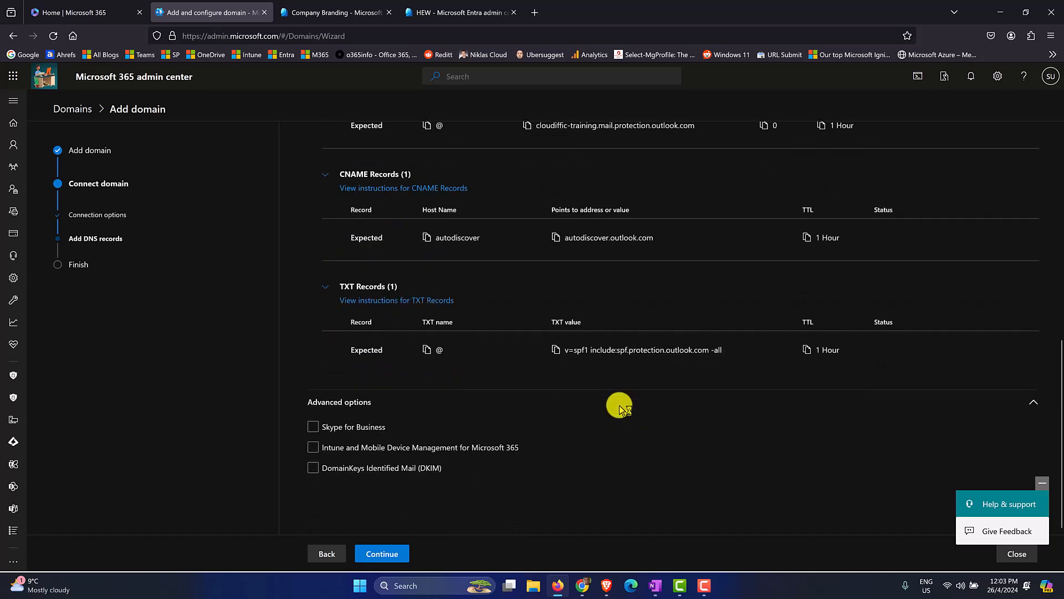
left_click(313, 447)
left_click(313, 426)
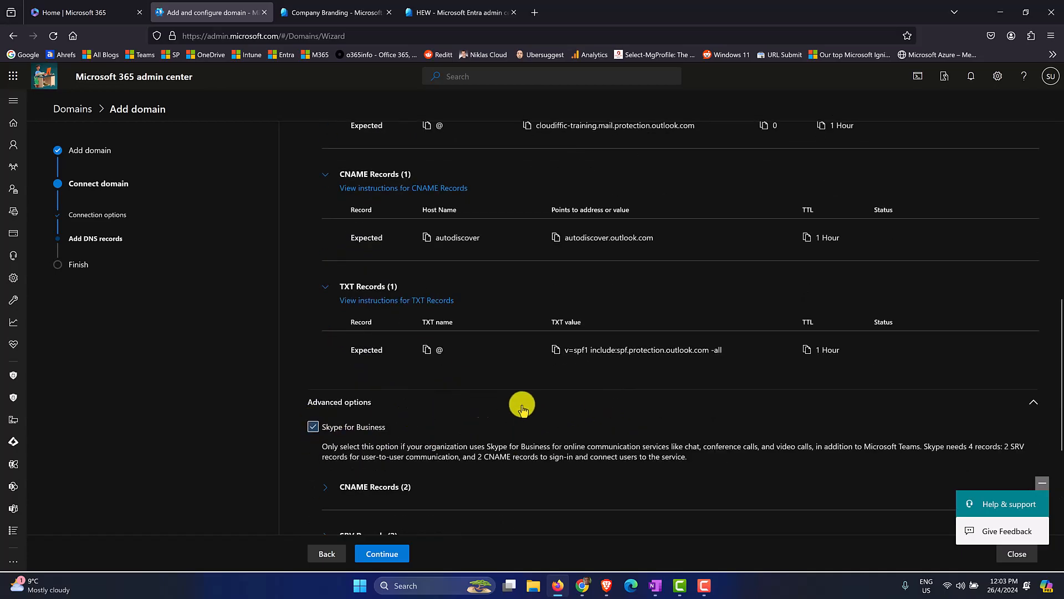
scroll(482, 405, "down", 3)
left_click(327, 430)
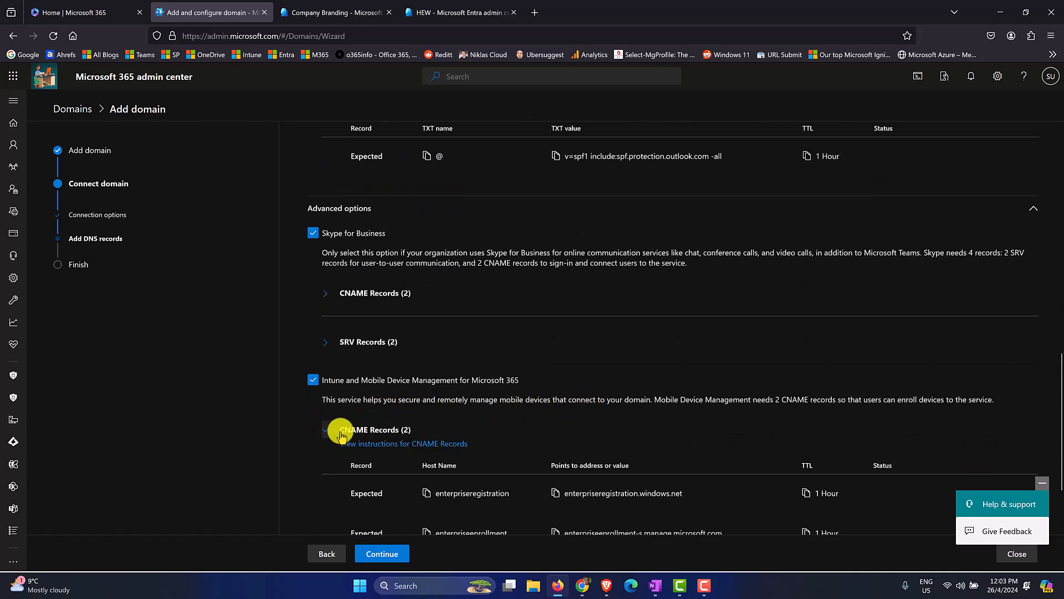
scroll(554, 418, "down", 2)
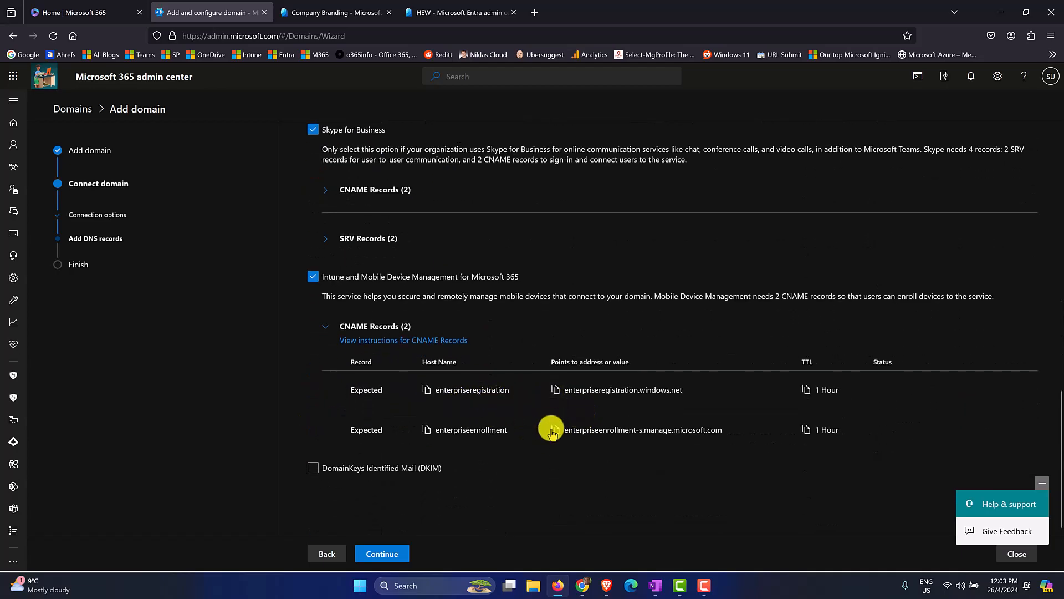
Enable DomainKeys Identified Mail (DKIM) and expand its CNAME records
left_click(312, 469)
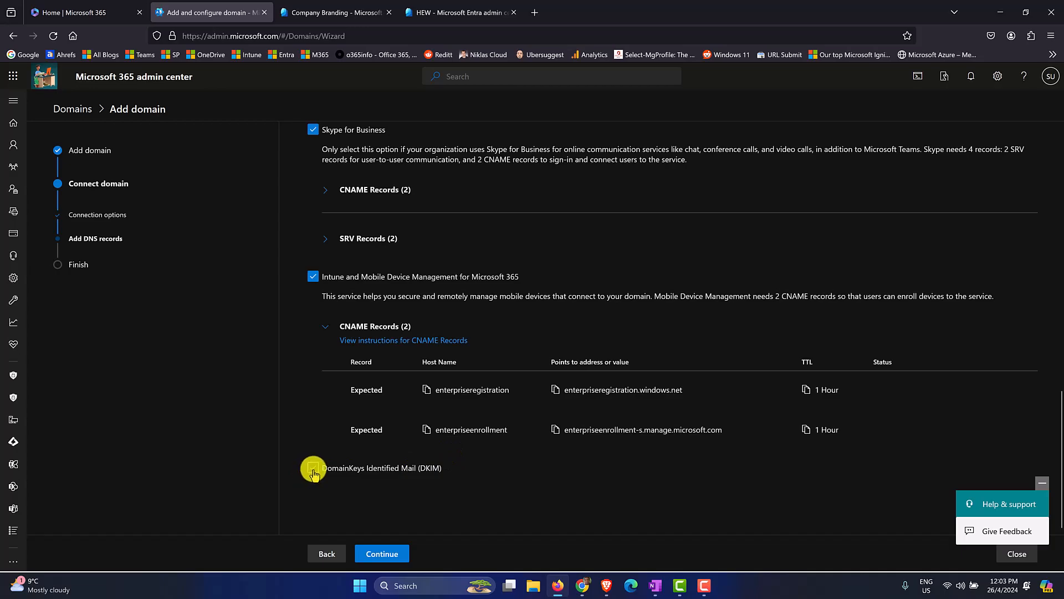
scroll(594, 445, "down", 2)
left_click(326, 450)
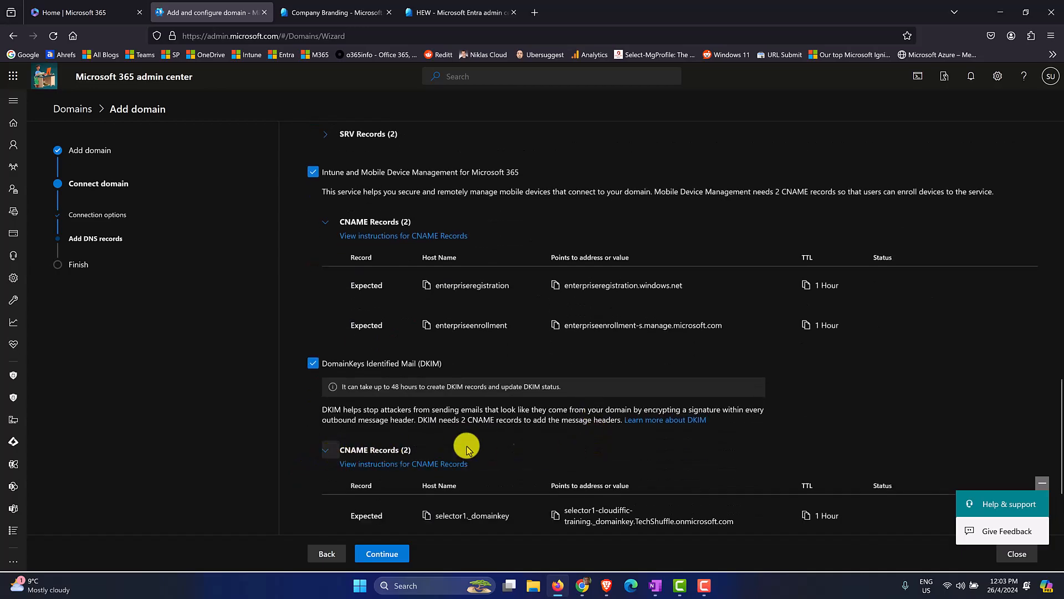
scroll(751, 428, "down", 2)
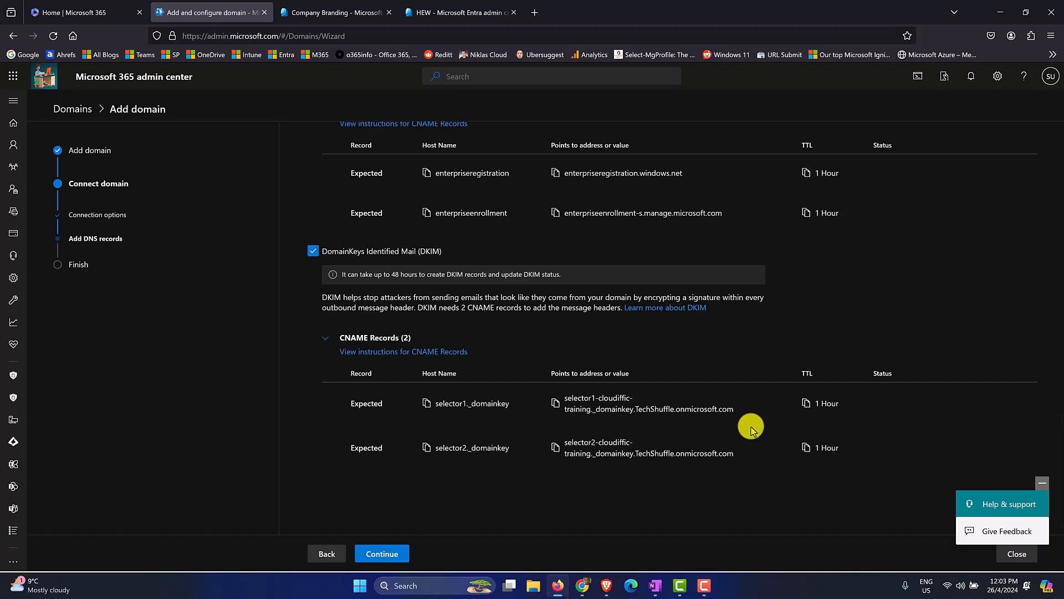
Download the required DNS records as a CSV file and open cloudiffic.training.csv in Excel
scroll(751, 428, "up", 10)
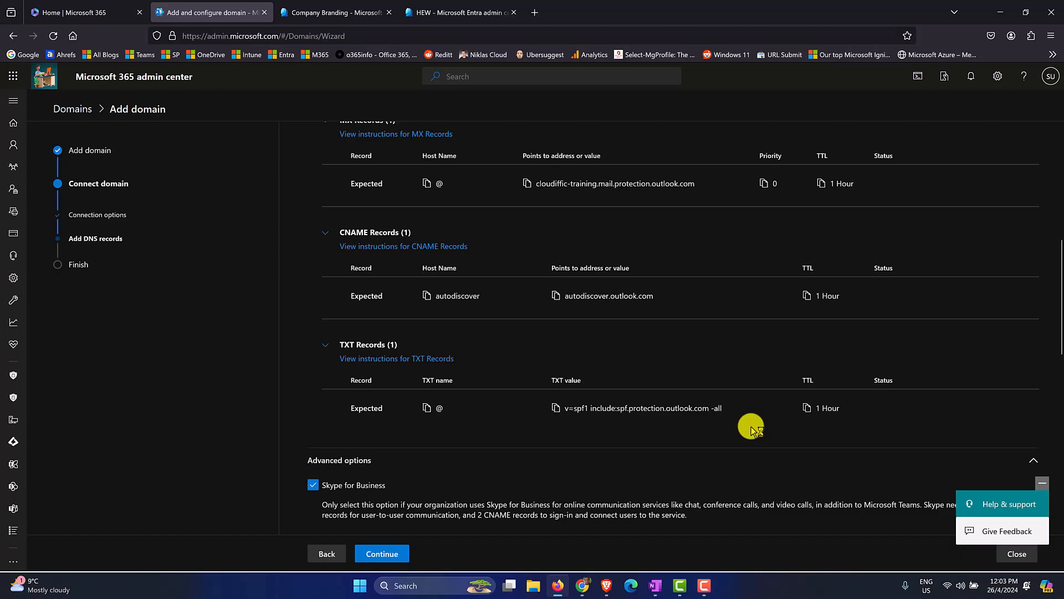
scroll(751, 428, "up", 6)
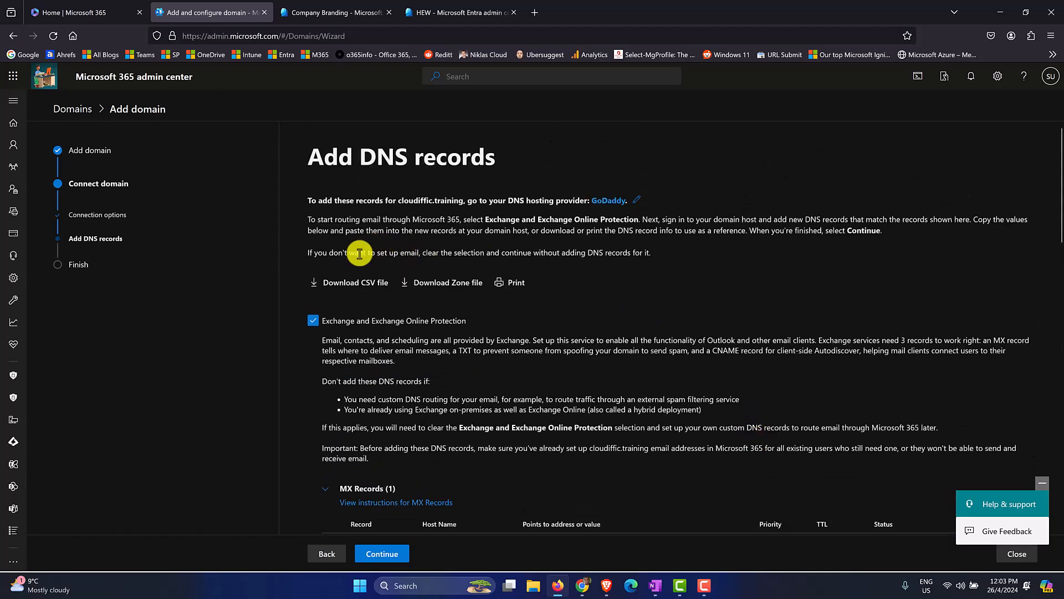
left_click(371, 287)
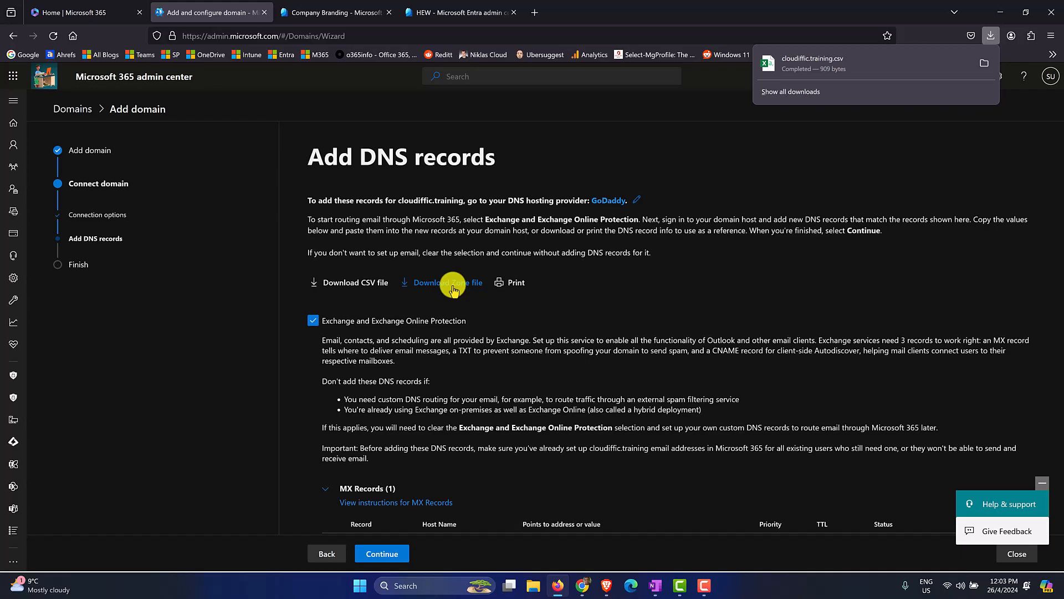
left_click(798, 66)
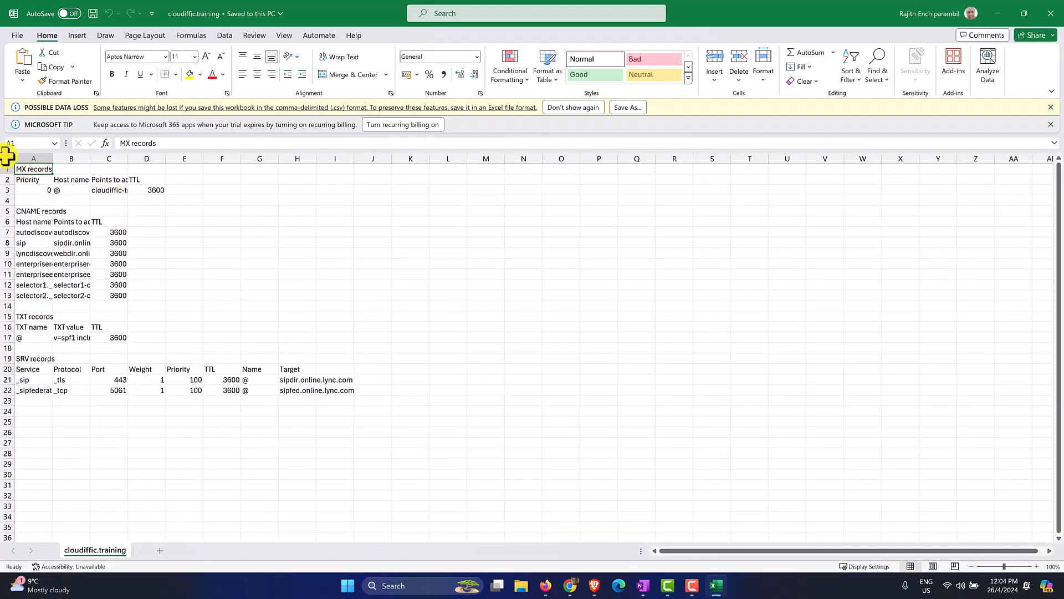
Auto-fit all column widths in the DNS records sheet and select the MX record's target address in cell C3
left_click(9, 158)
double_click(53, 157)
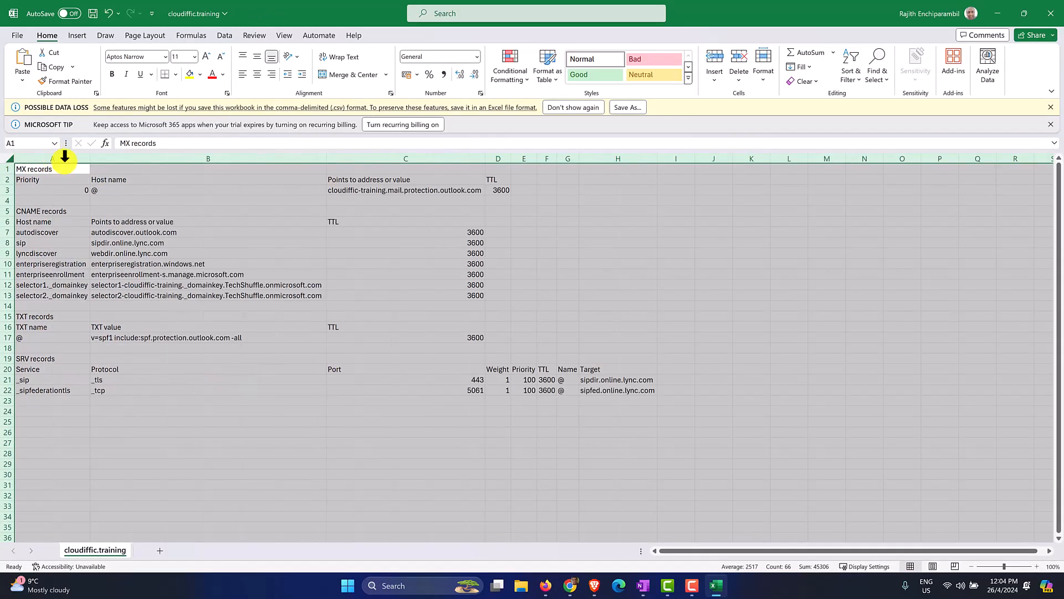
left_click(202, 283)
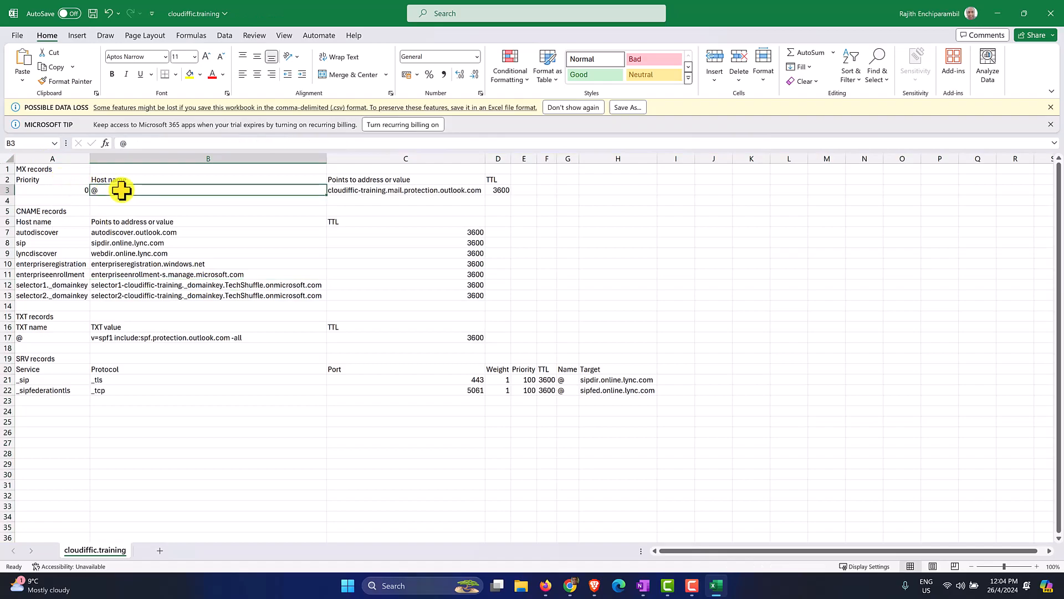
left_click(364, 189)
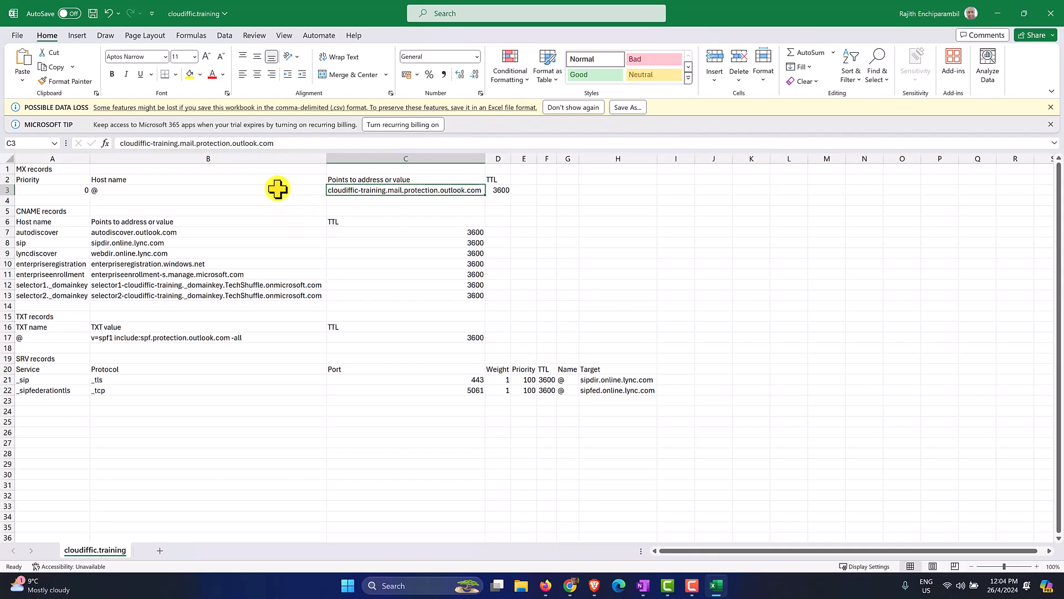
Switch to the GoDaddy DNS page in Chrome and start a new MX record with the name @
left_click(558, 587)
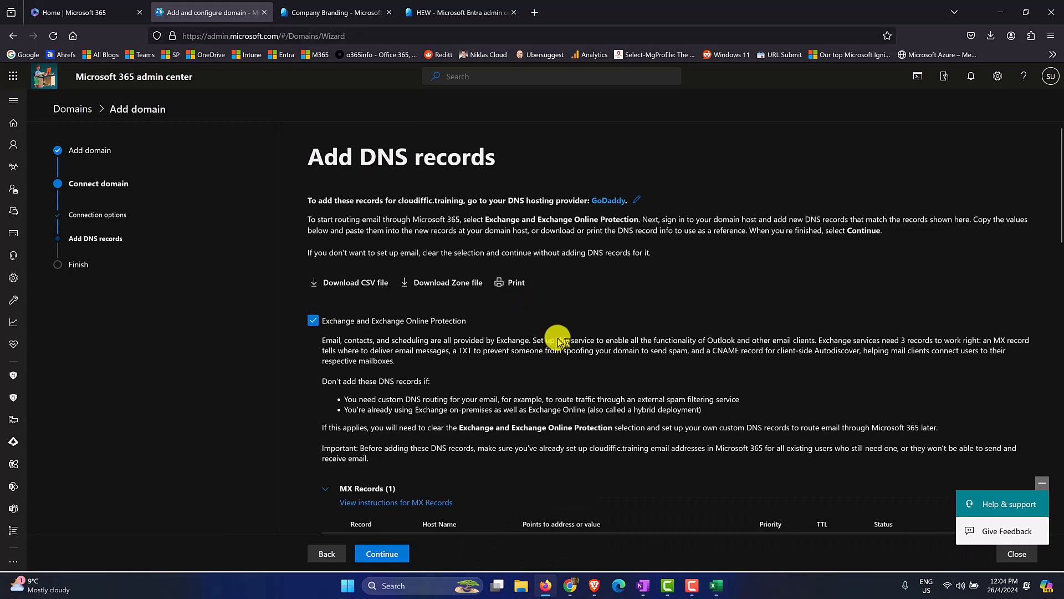
left_click(571, 586)
left_click(252, 148)
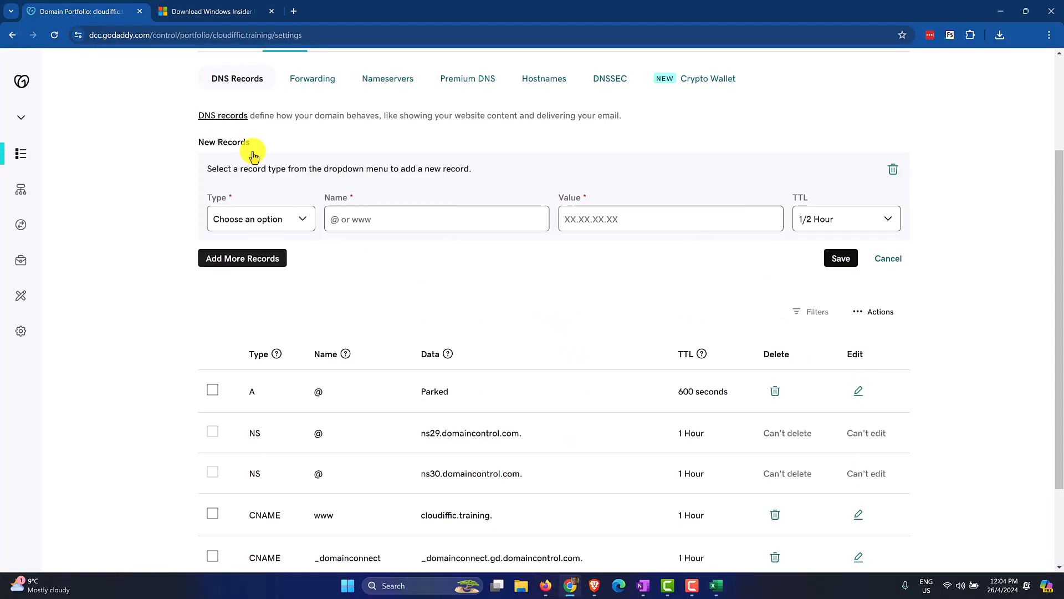
left_click(286, 222)
left_click(259, 287)
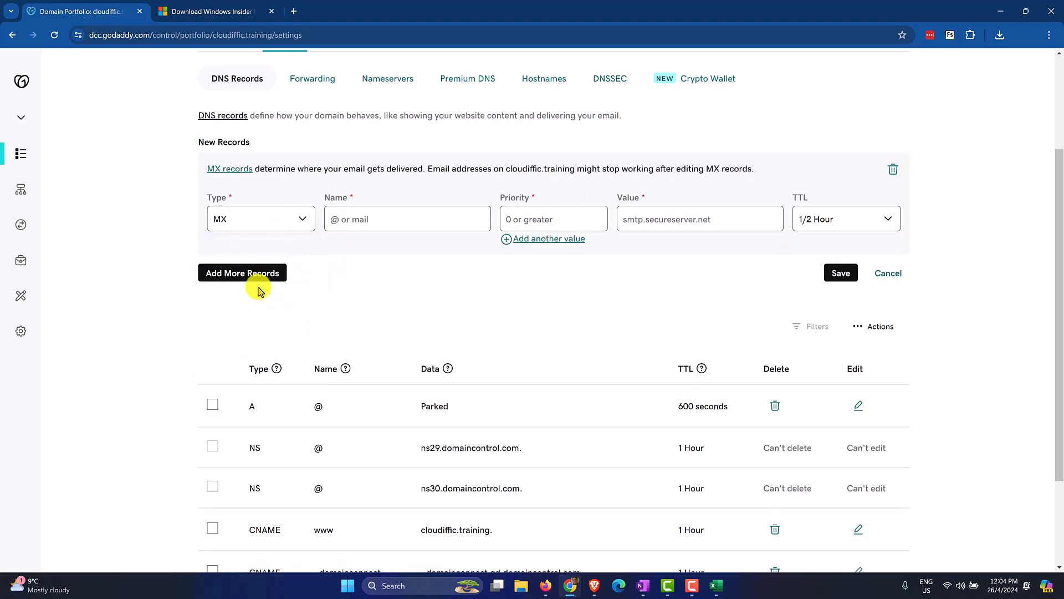
left_click(369, 218)
type("\"")
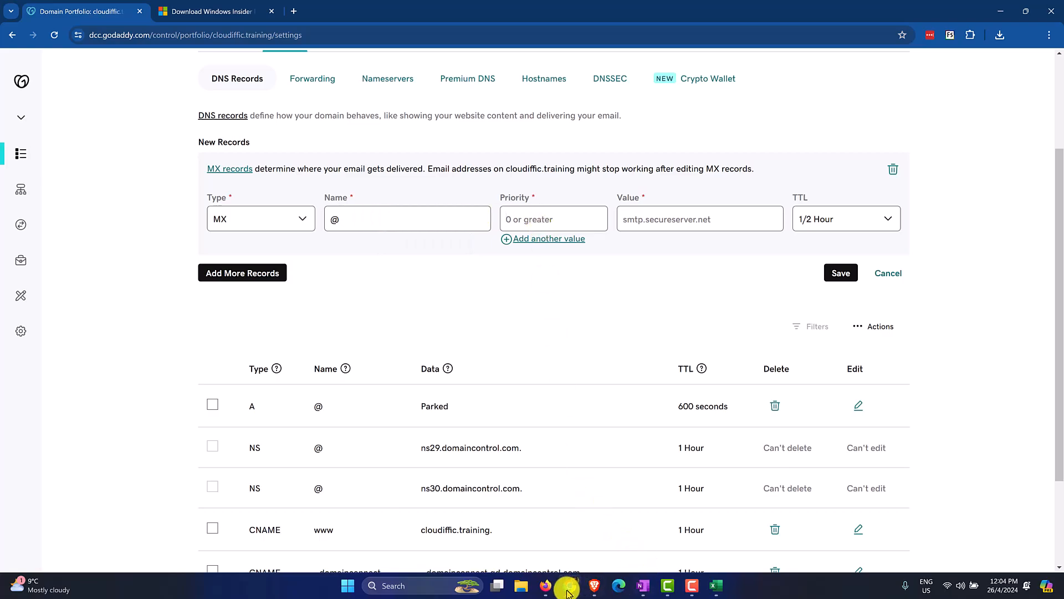
Copy cloudiffic-training.mail.protection.outlook.com from cell C3 of the Excel sheet and paste it as the new MX record's value in GoDaddy
left_click(546, 585)
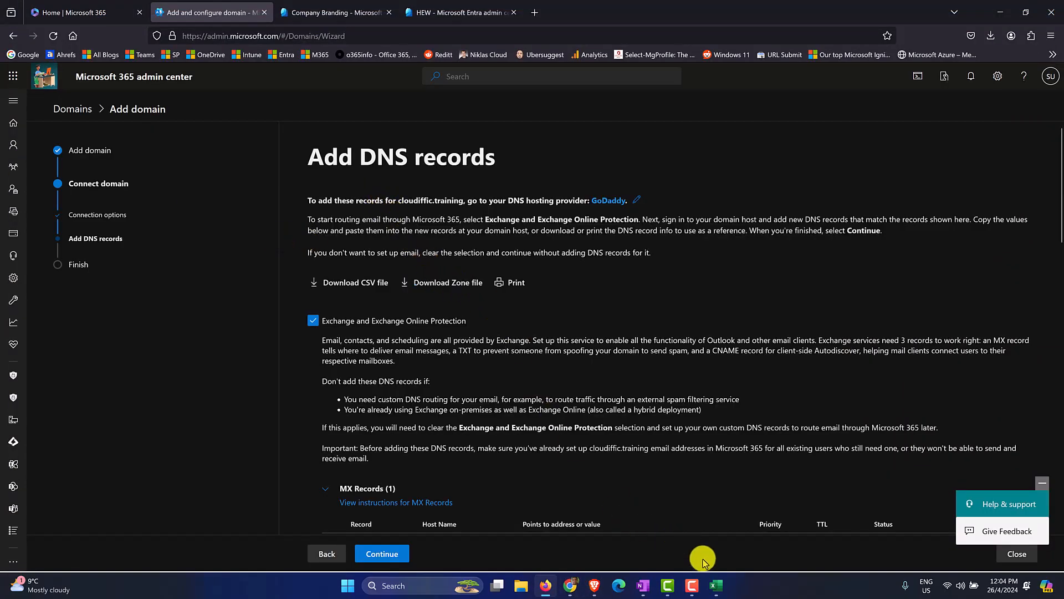
left_click(716, 586)
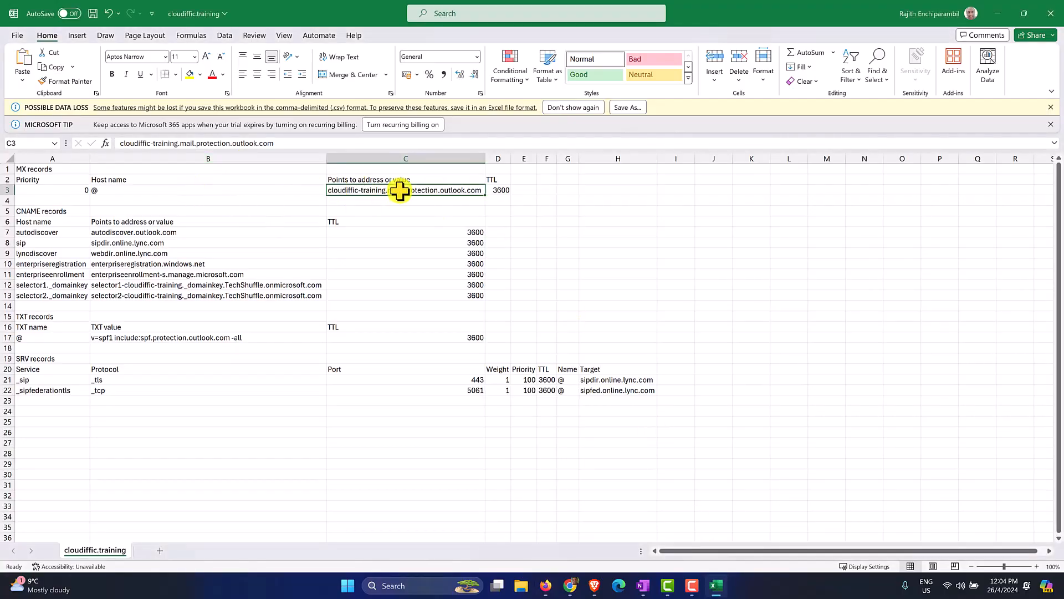
key("ctrl+c")
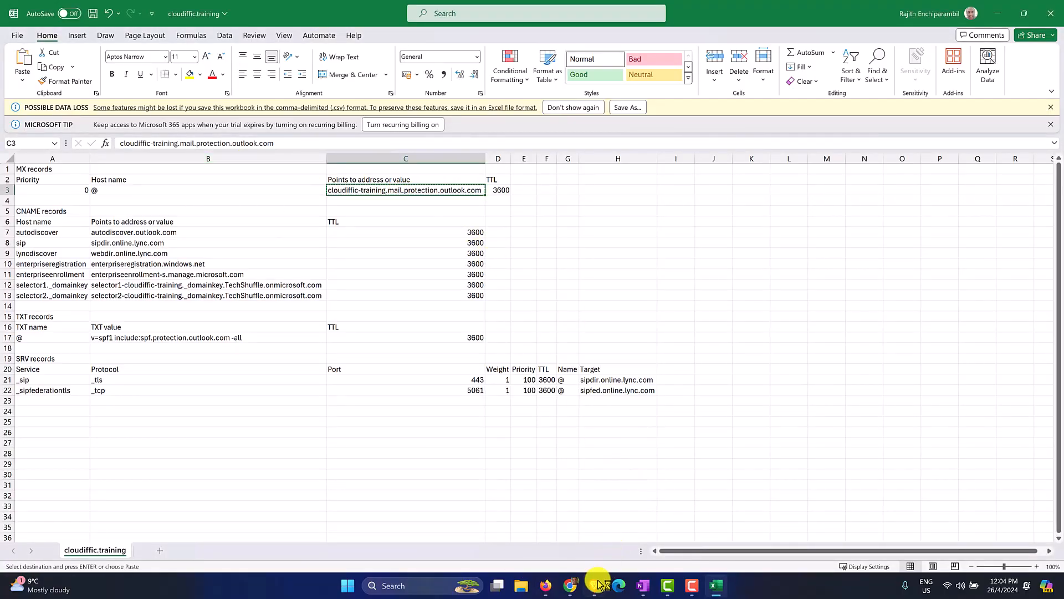
left_click(568, 542)
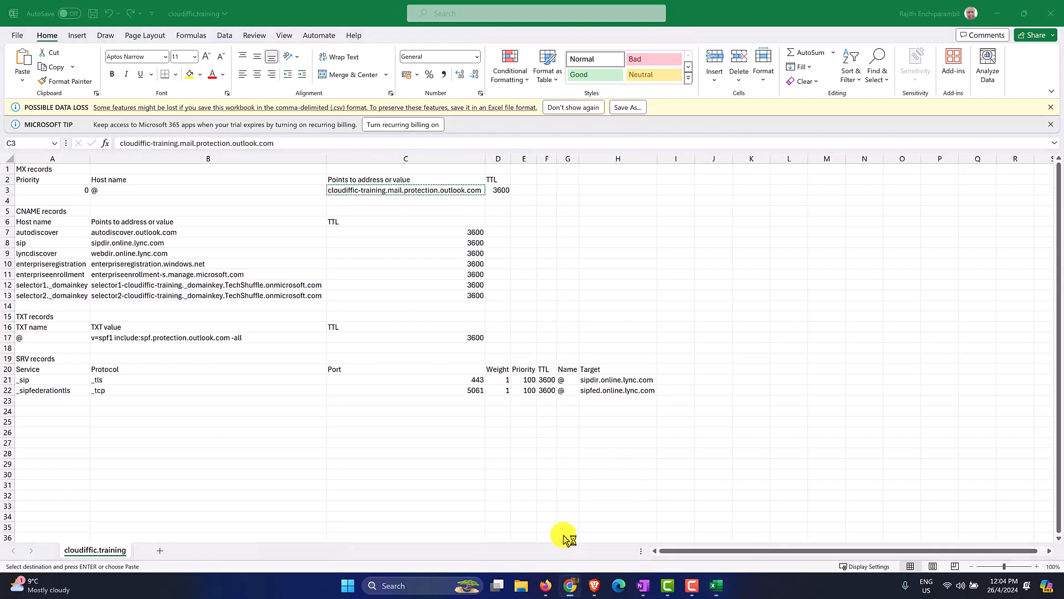
left_click(681, 220)
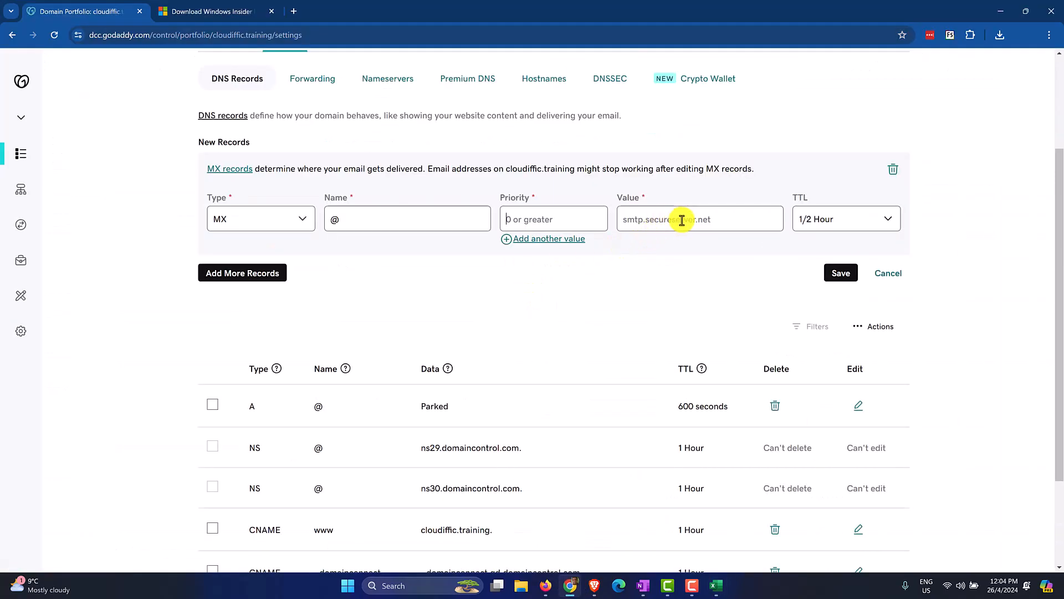
key("ctrl+v")
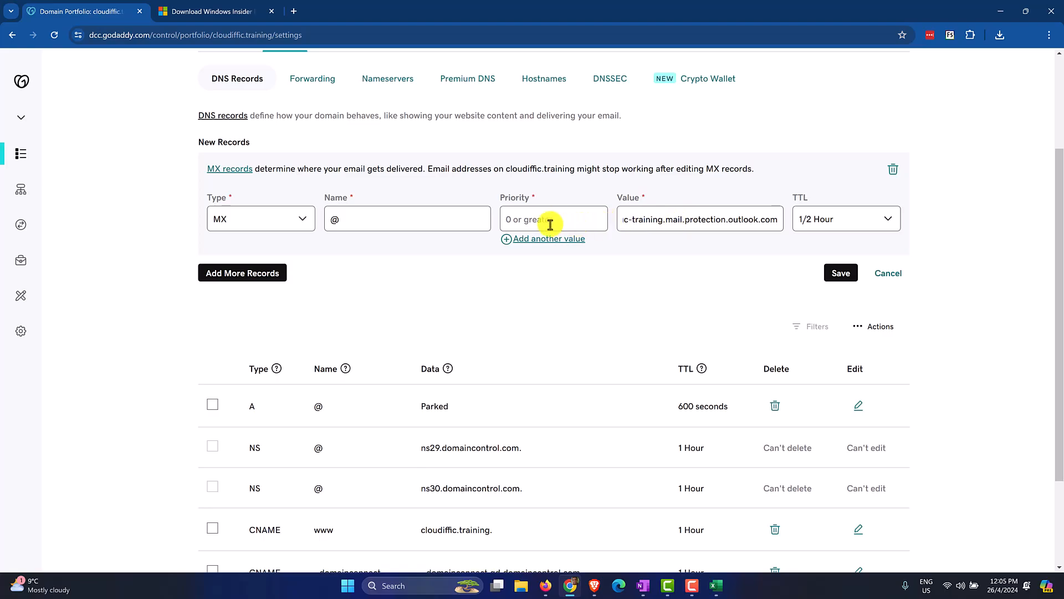
Copy the MX priority 0 from cell A3 of the Excel sheet into the new MX record's priority in GoDaddy
left_click(713, 588)
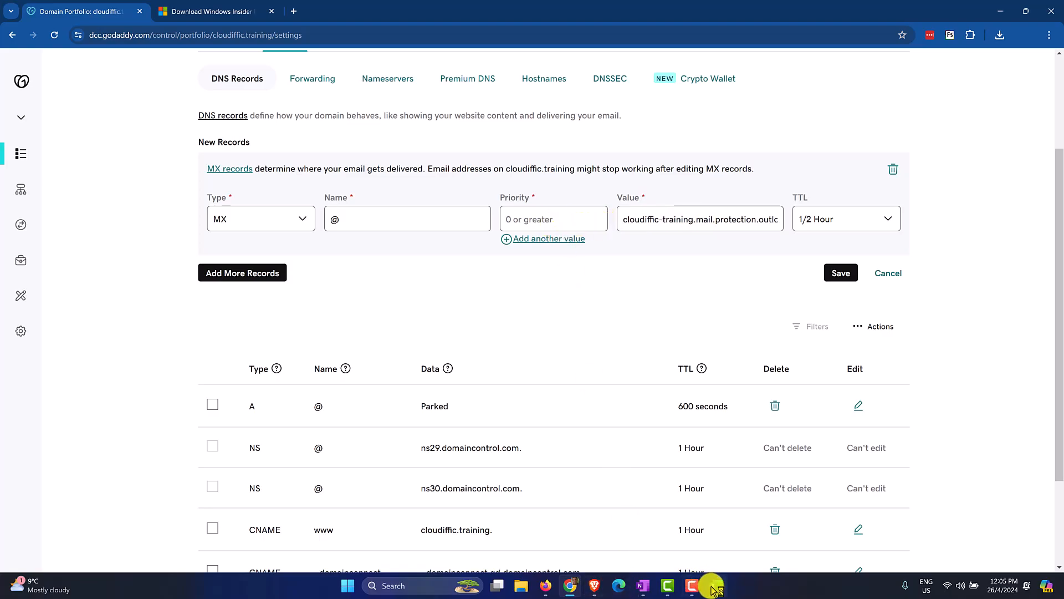
left_click(80, 190)
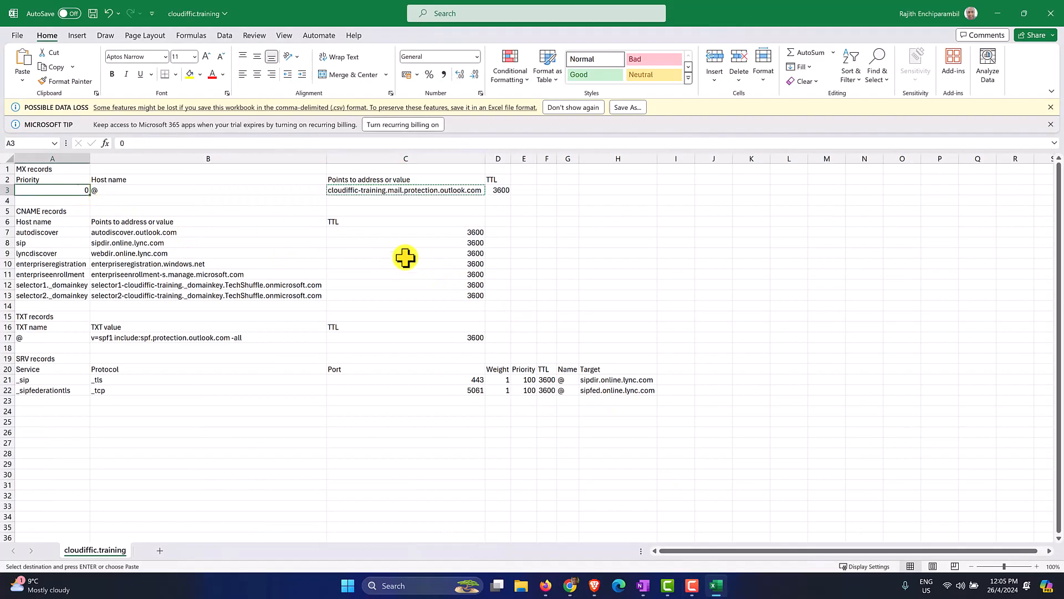
key("ctrl+c")
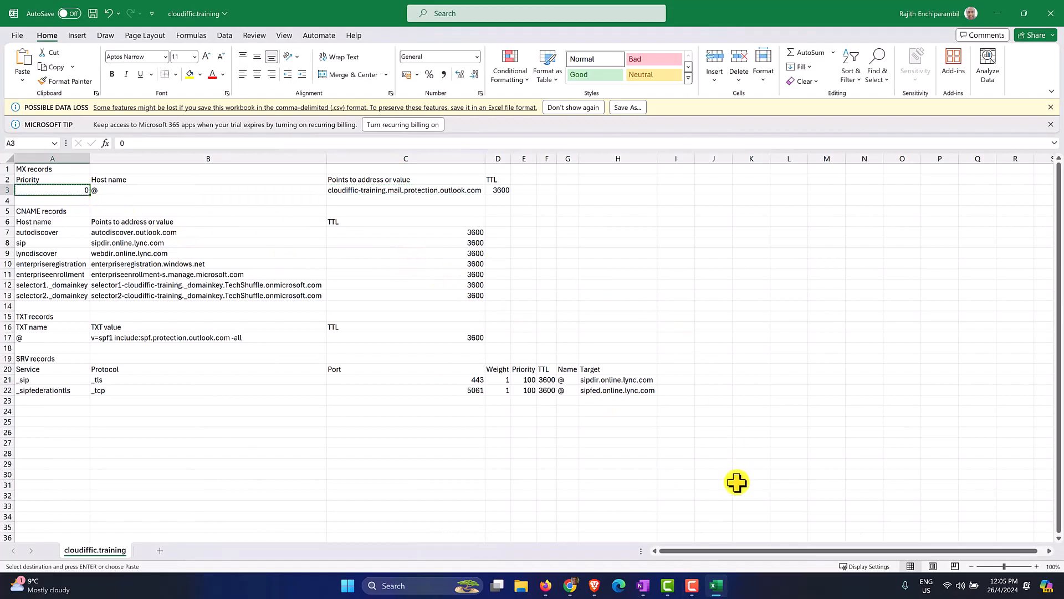
left_click(718, 587)
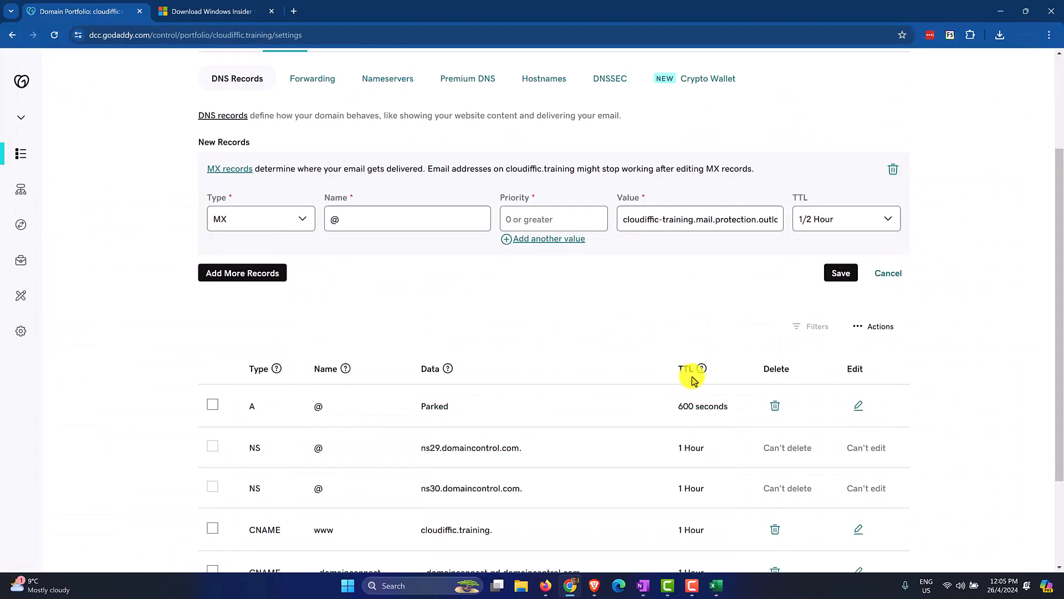
left_click(579, 217)
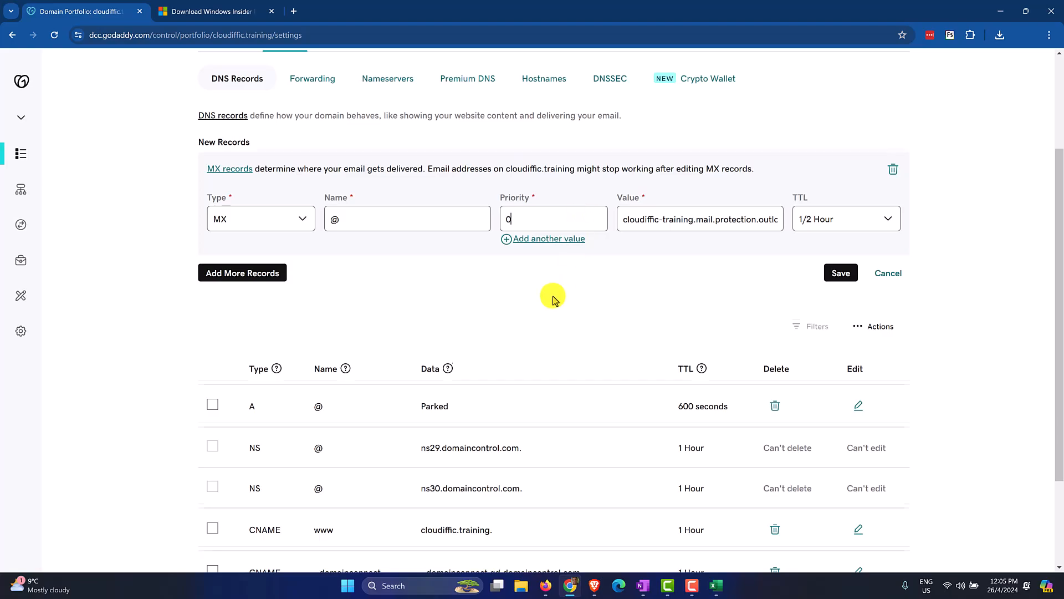
Set the new MX record's TTL to 1 Hour and save the record
scroll(553, 297, "down", 2)
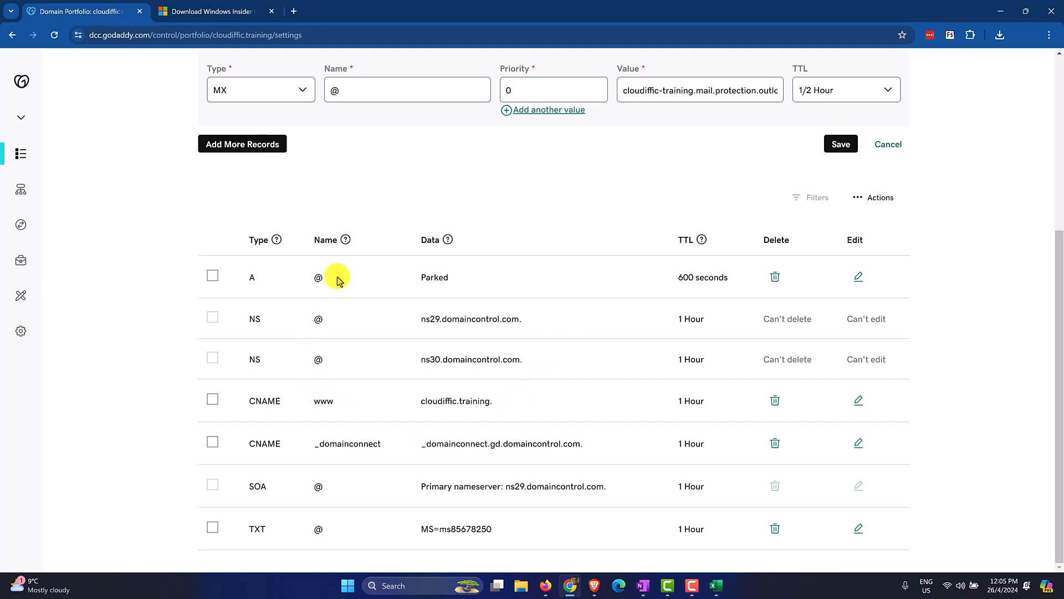
scroll(582, 267, "up", 2)
left_click(530, 198)
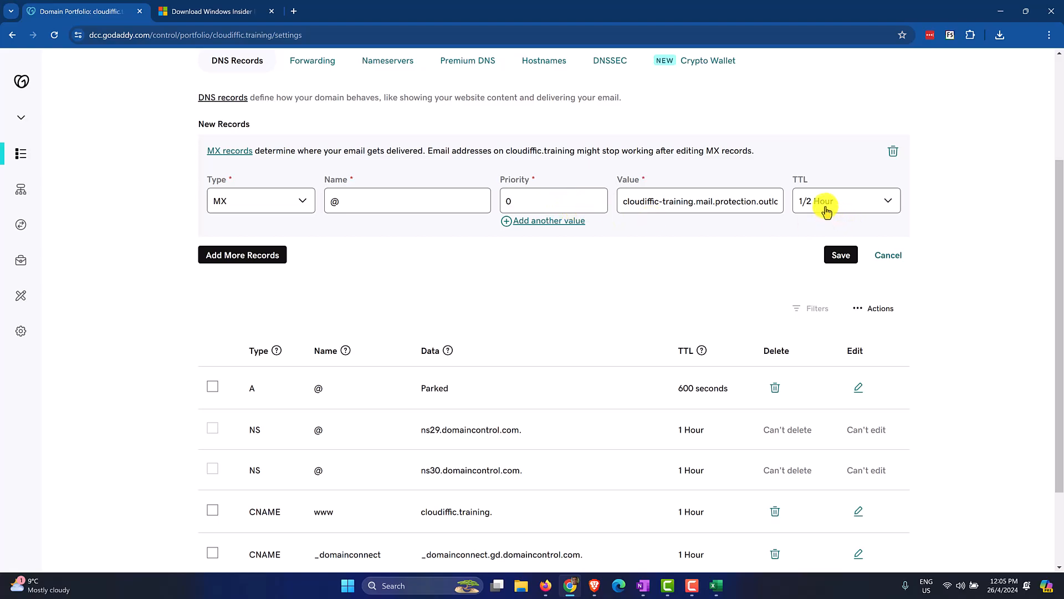
left_click(848, 205)
left_click(852, 232)
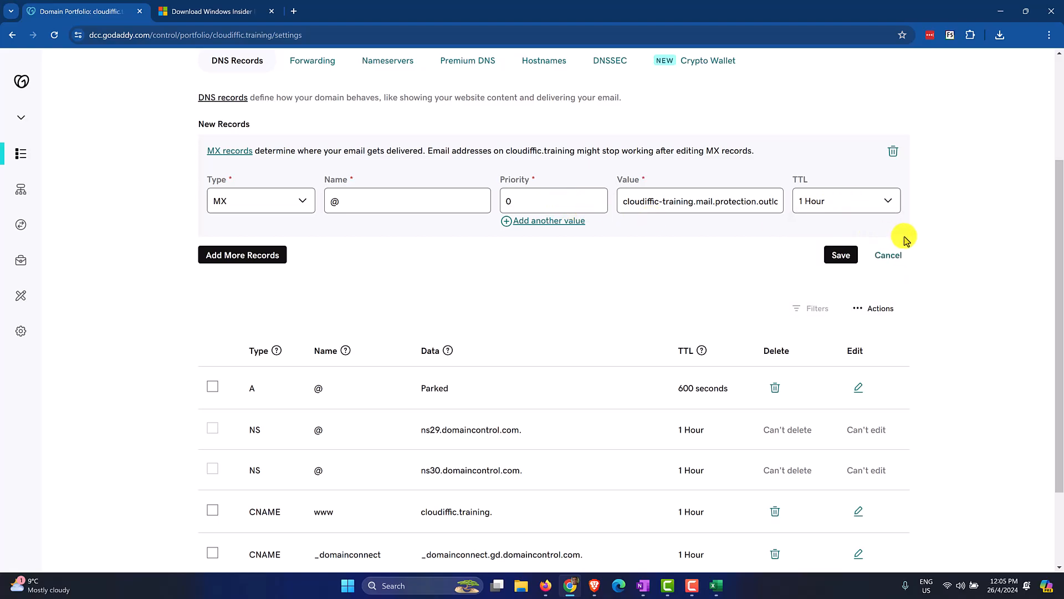
left_click(842, 256)
Switch to the Excel sheet, widen column A, and examine the CNAME host names and the TXT value
left_click(715, 585)
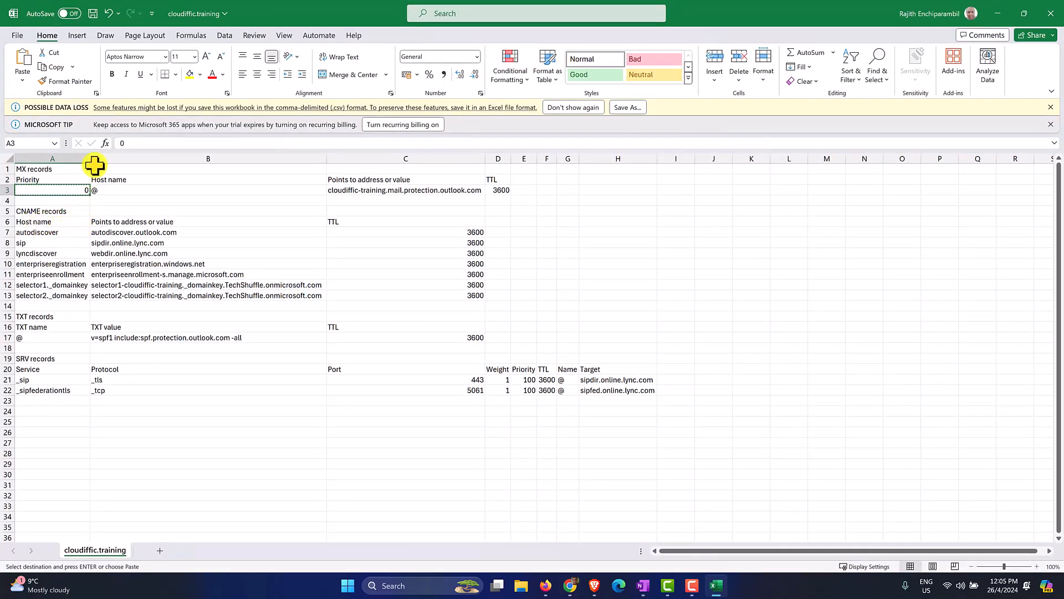
left_click_drag(91, 160, 142, 159)
left_click(66, 231)
left_click(58, 244)
left_click(61, 255)
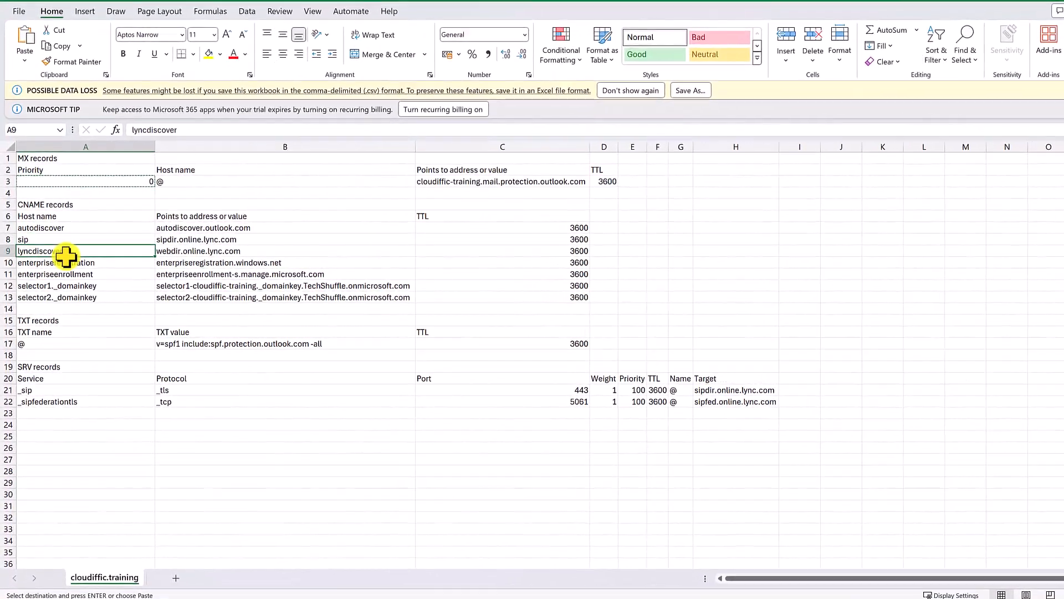
left_click(76, 223)
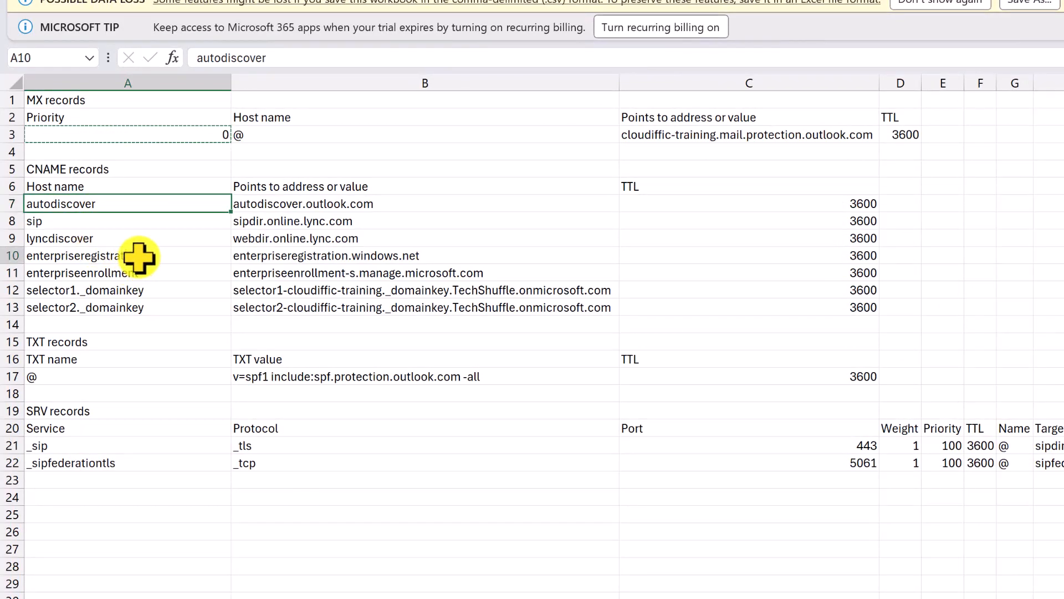
left_click_drag(138, 260, 138, 268)
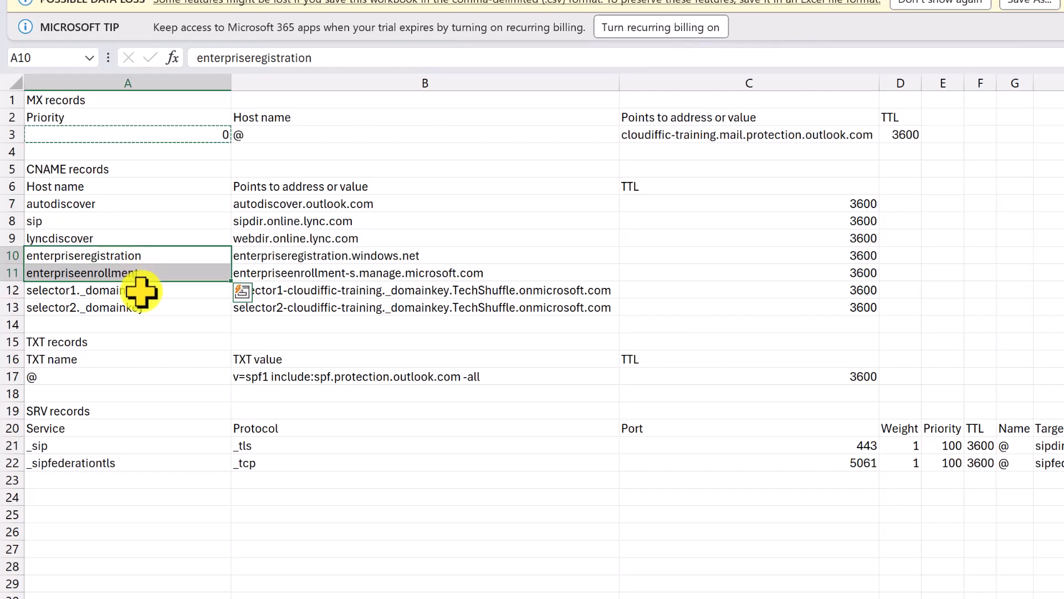
left_click(143, 294)
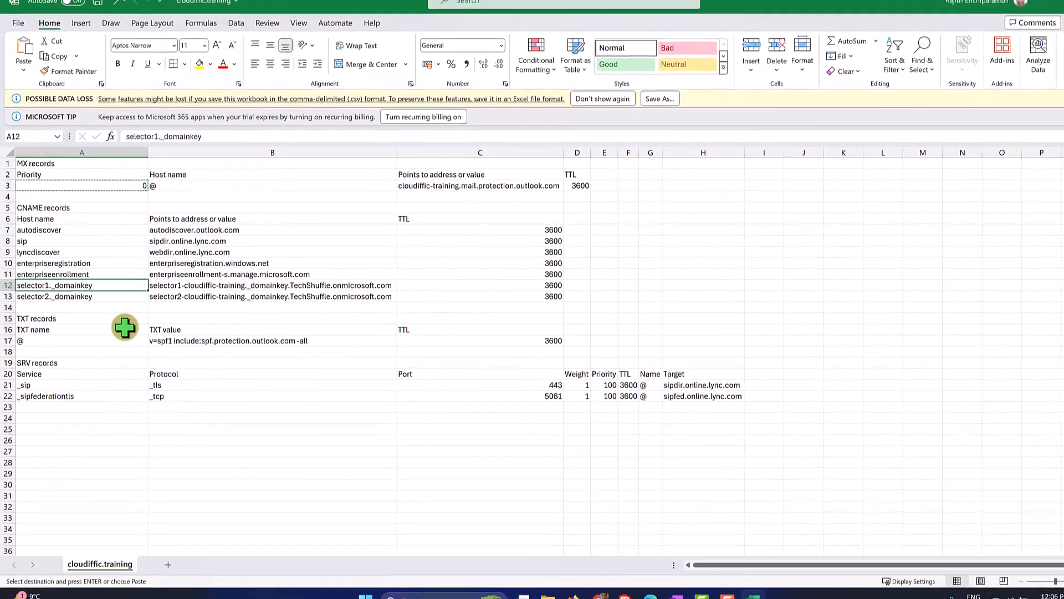
left_click(410, 377)
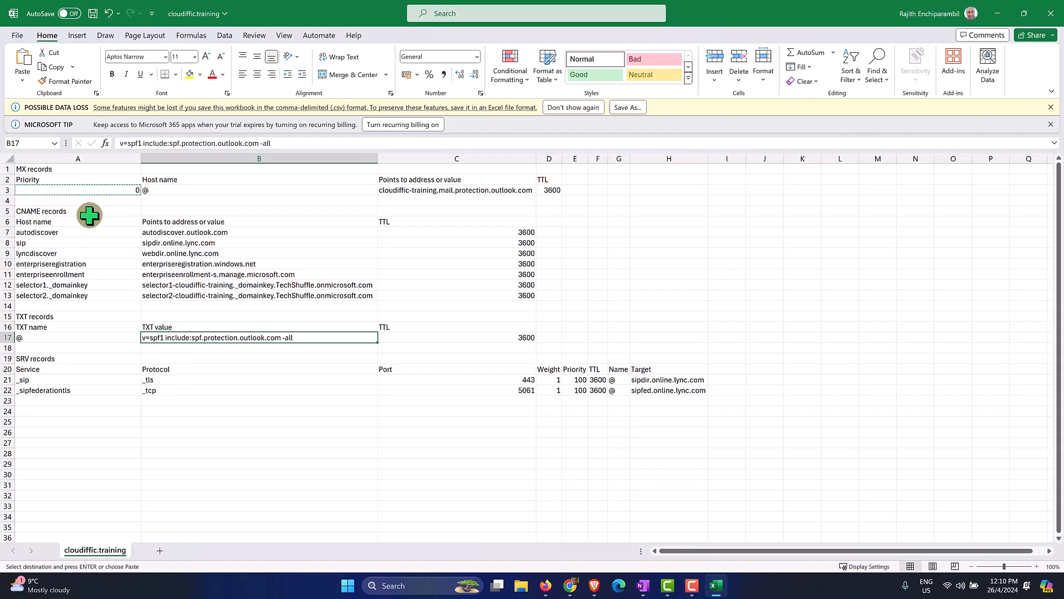
Copy autodiscover from cell A7 and paste it as the name of a new CNAME record in GoDaddy in Chrome
left_click(55, 233)
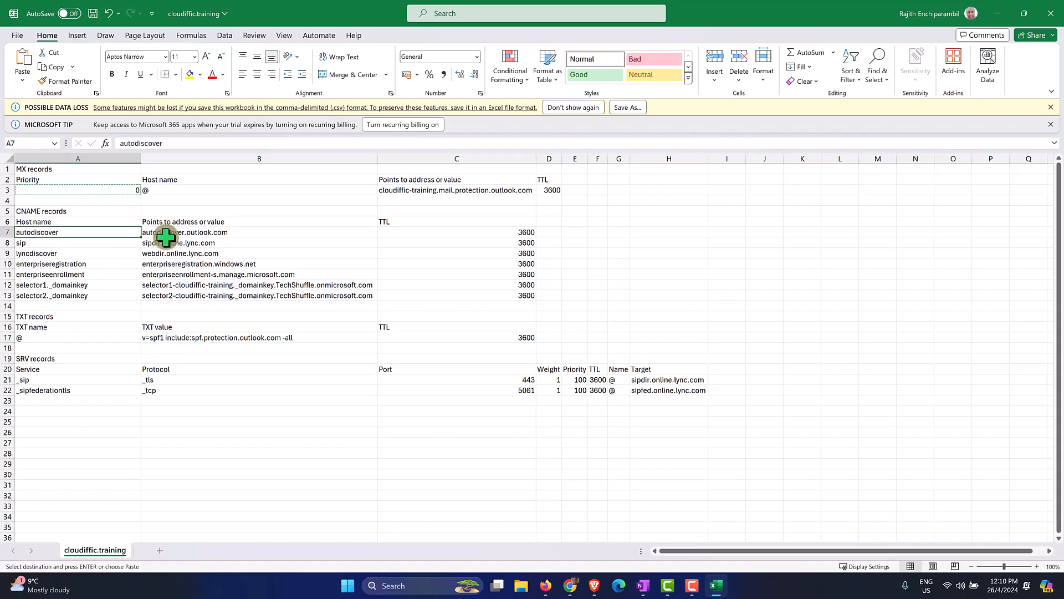
key("ctrl+c")
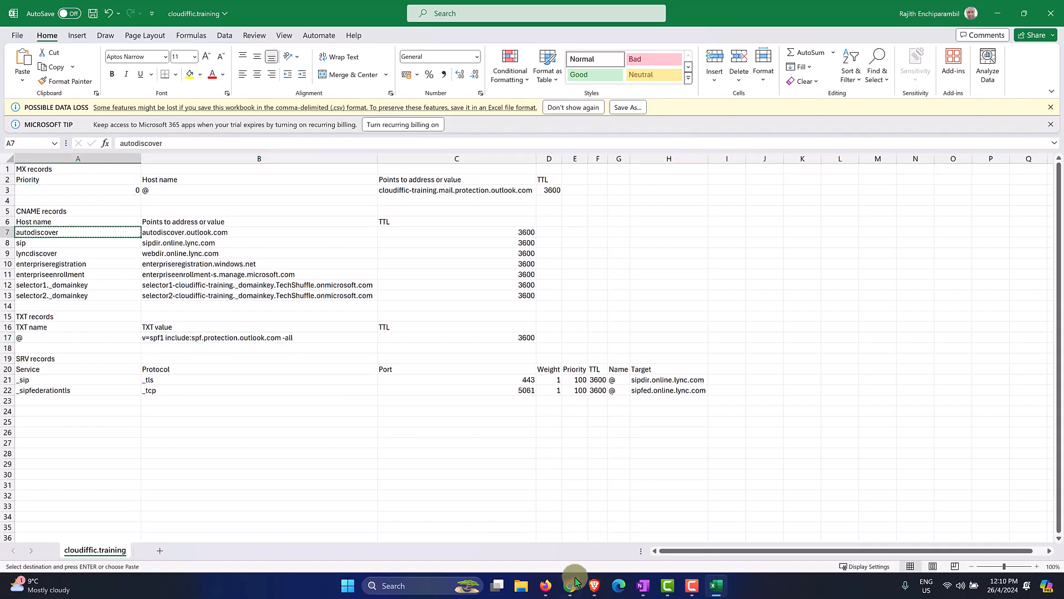
left_click(570, 585)
left_click(233, 287)
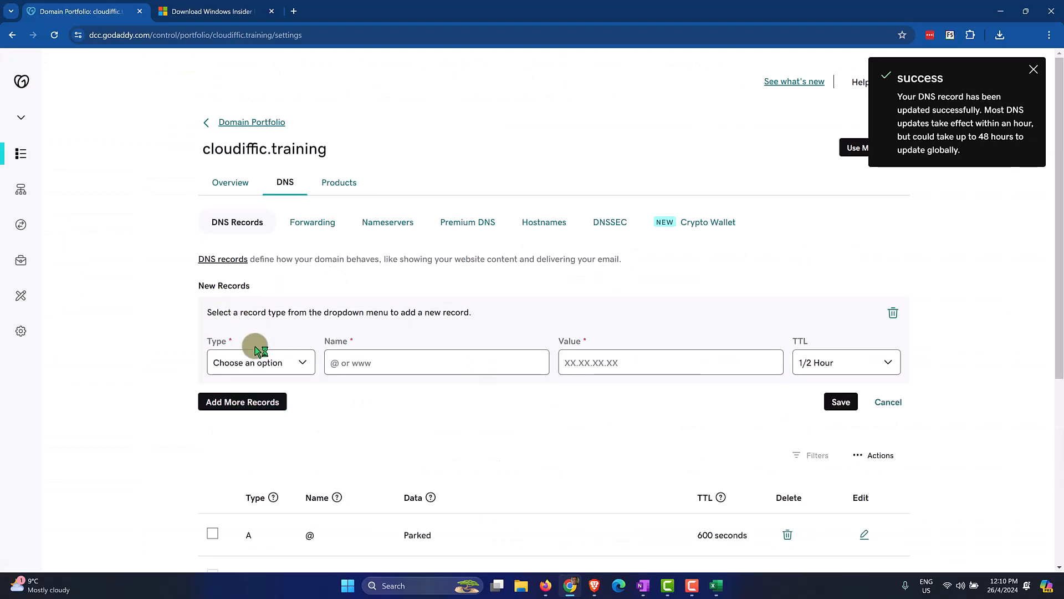
left_click(258, 360)
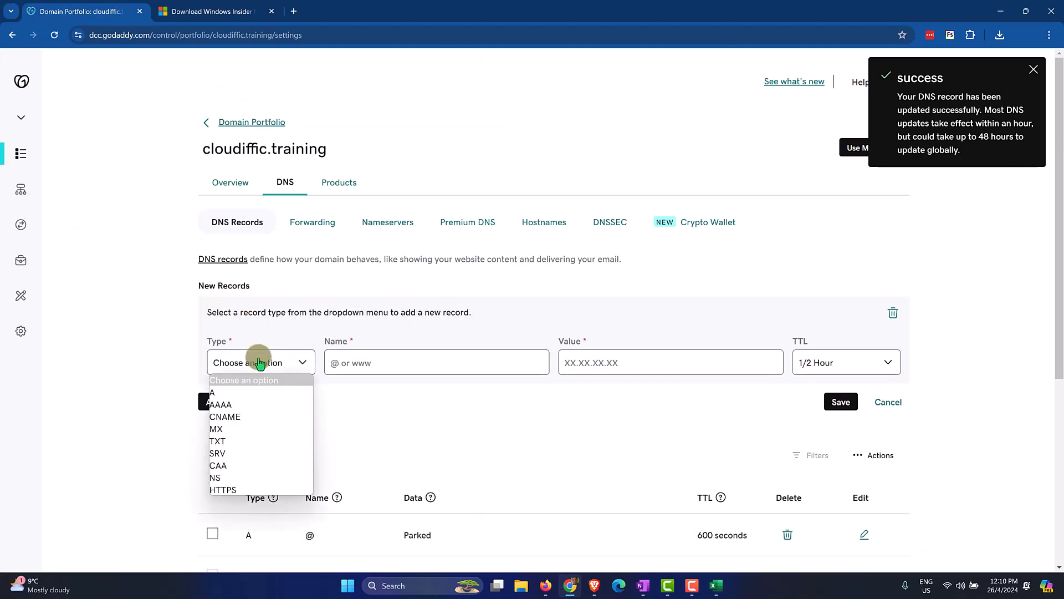
left_click(271, 418)
left_click(361, 368)
key("ctrl+v")
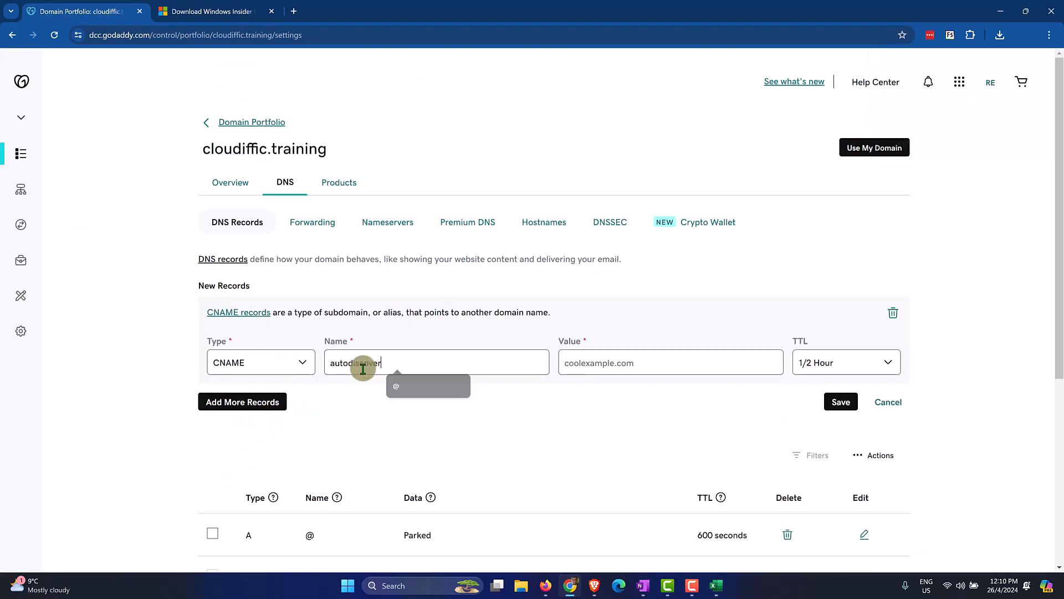
Restore the GoDaddy window to a smaller size over the Excel sheet and minimize the Windows Insider Preview browser window
left_click(1024, 12)
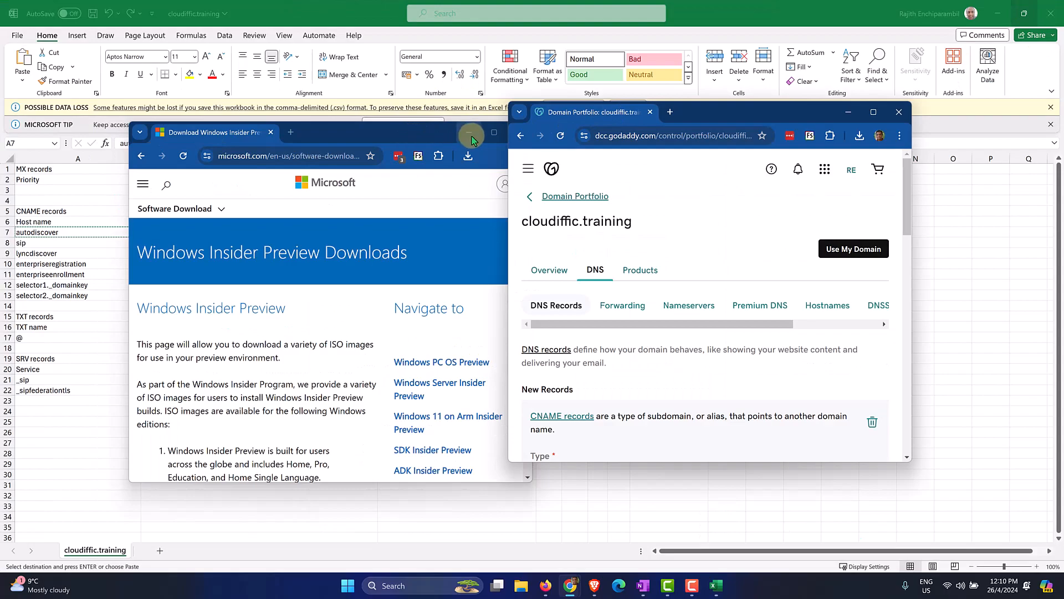
left_click(470, 133)
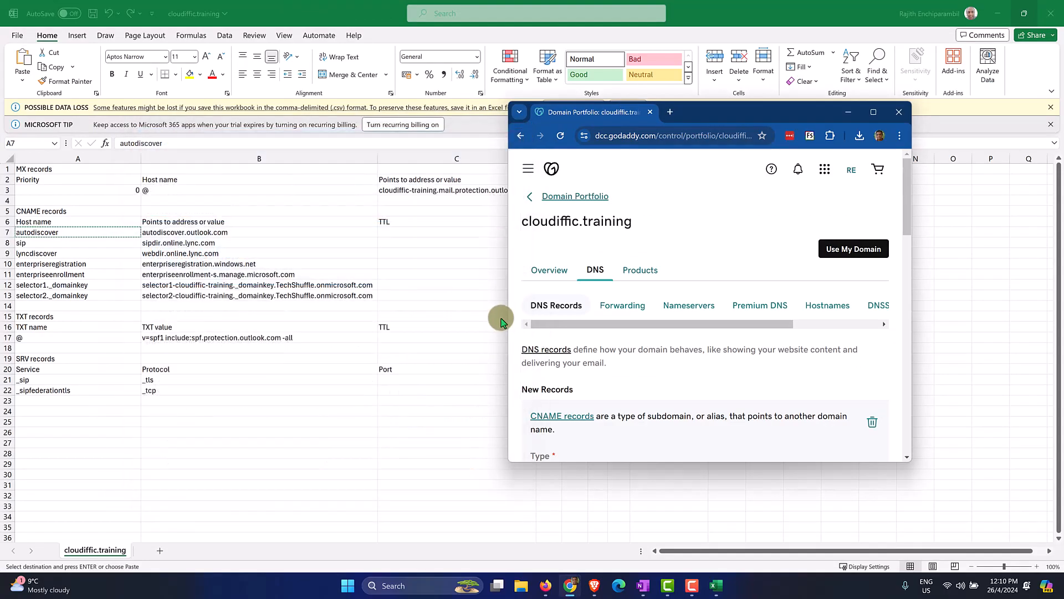
scroll(685, 331, "down", 4)
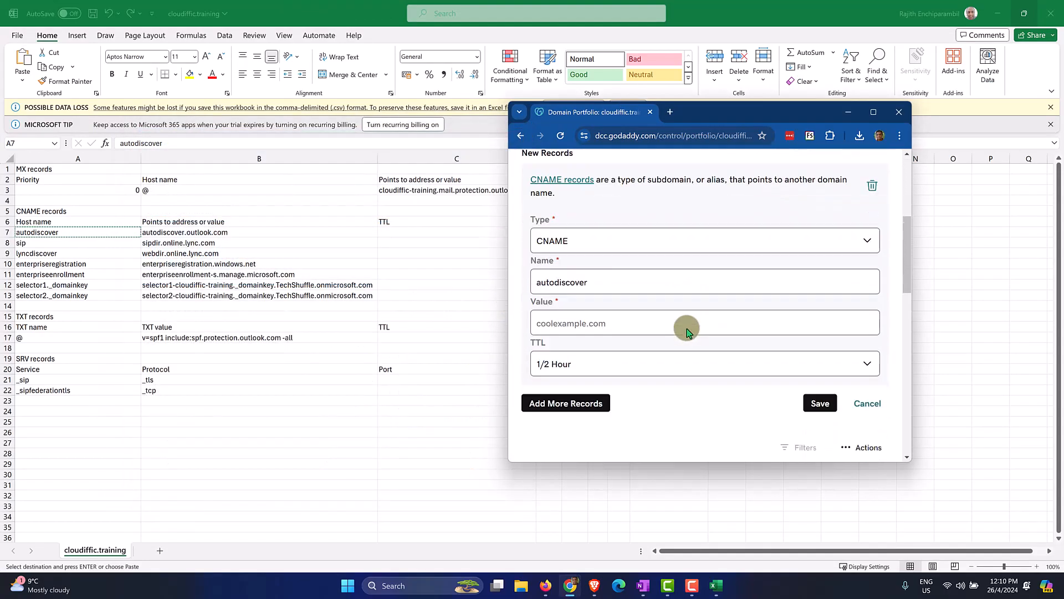
Copy autodiscover.outlook.com from cell B7 of the Excel sheet and paste it as the new CNAME record's value in GoDaddy
left_click(208, 232)
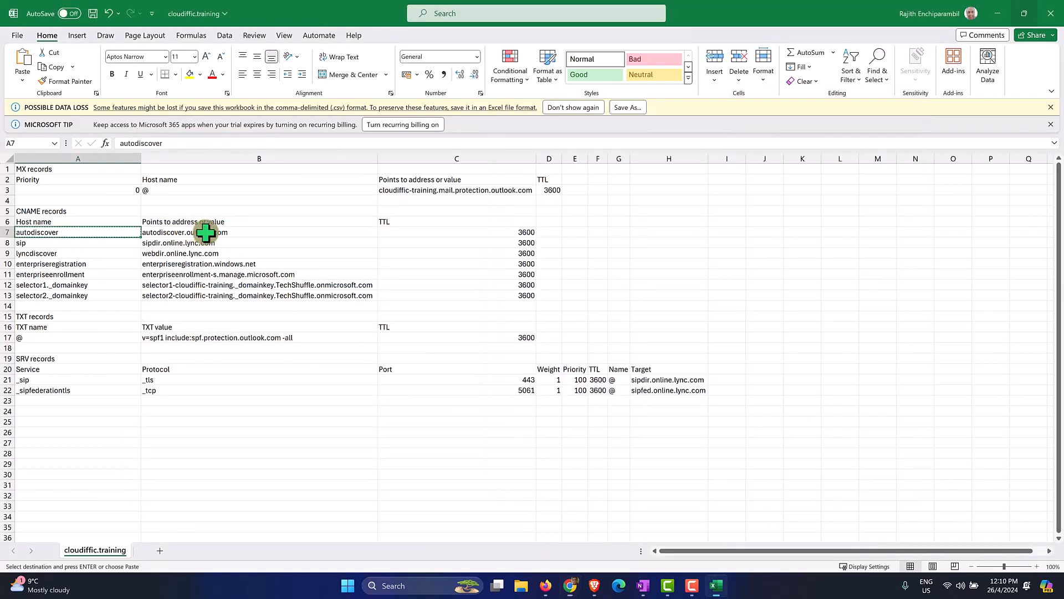
key("ctrl+c")
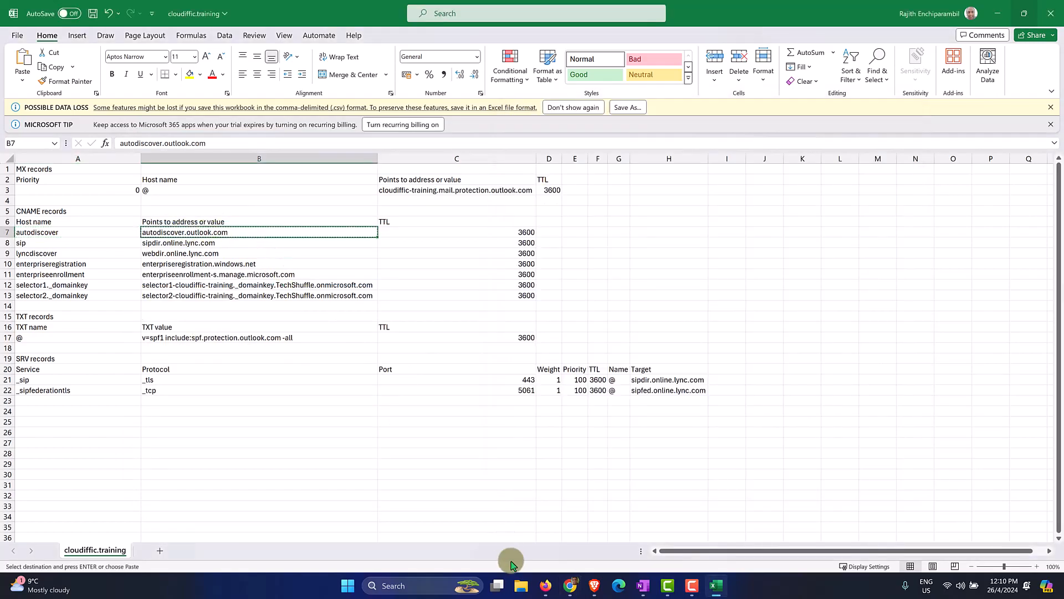
left_click(570, 584)
left_click(640, 282)
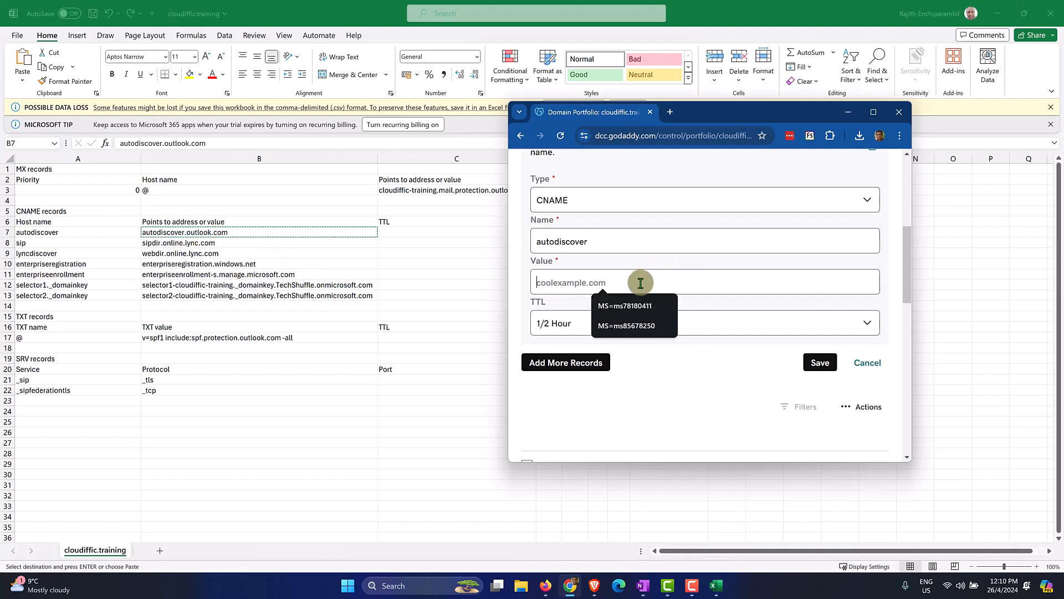
key("ctrl+v")
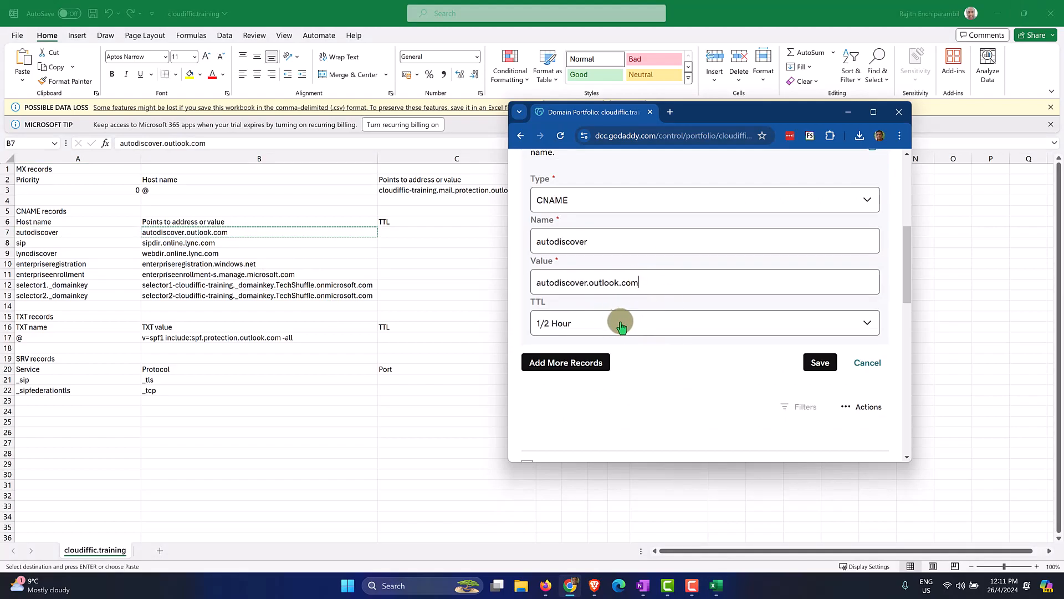
Choose the TTL for the autodiscover CNAME record and save the record
left_click(625, 323)
left_click(582, 352)
left_click(820, 363)
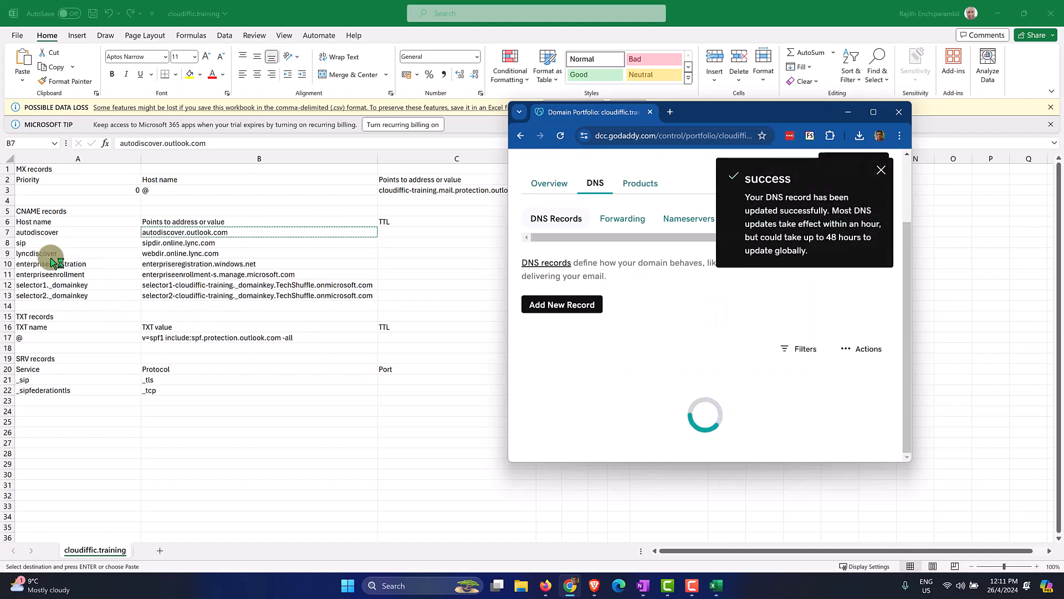
Return to the Excel sheet and copy the TXT value v=spf1 include:spf.protection.outlook.com -all from cell B17
left_click(90, 268)
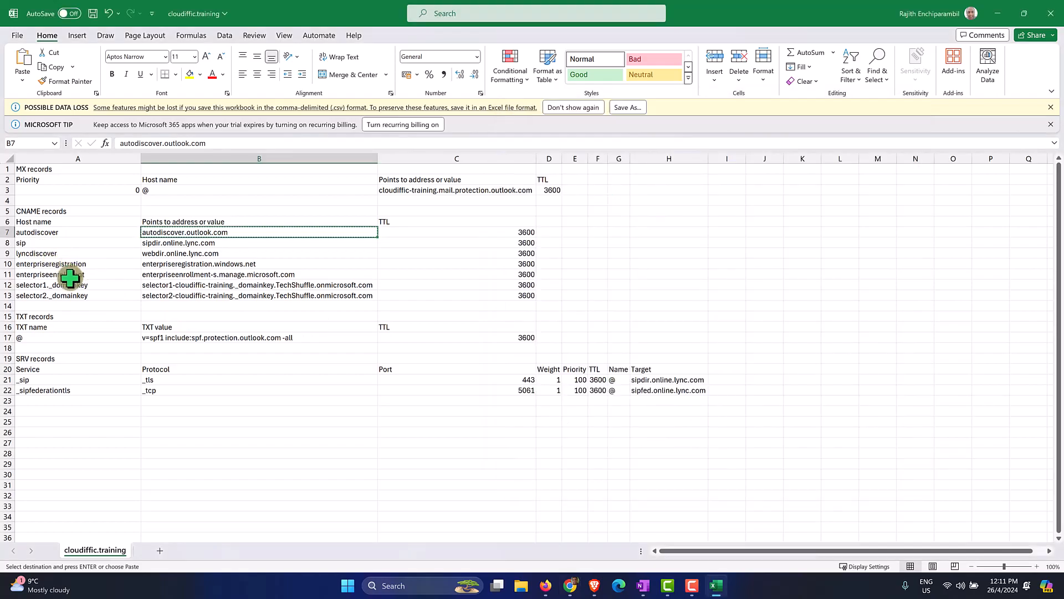
left_click(70, 275)
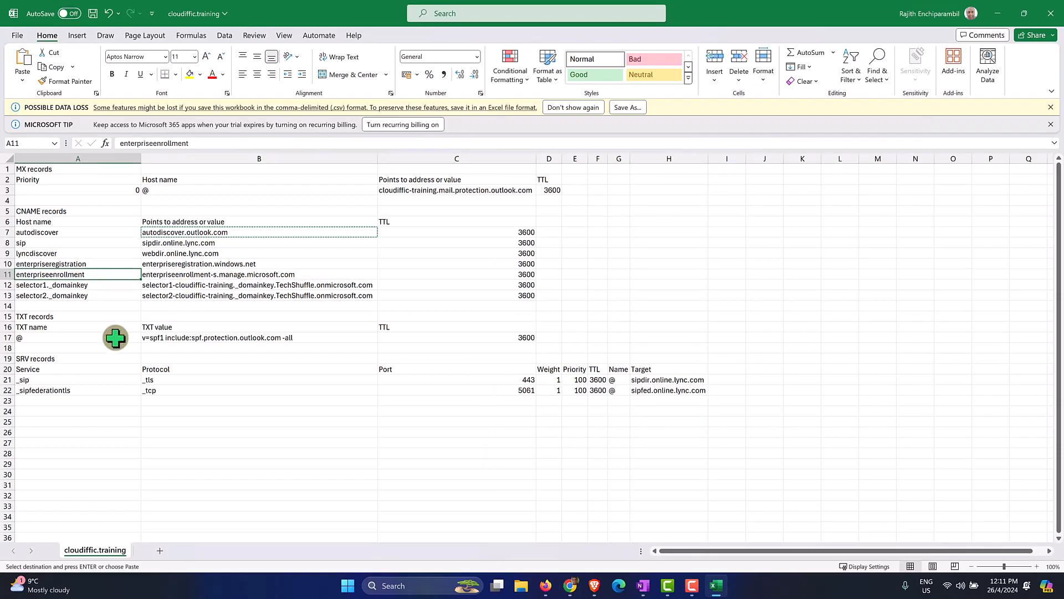
left_click(186, 340)
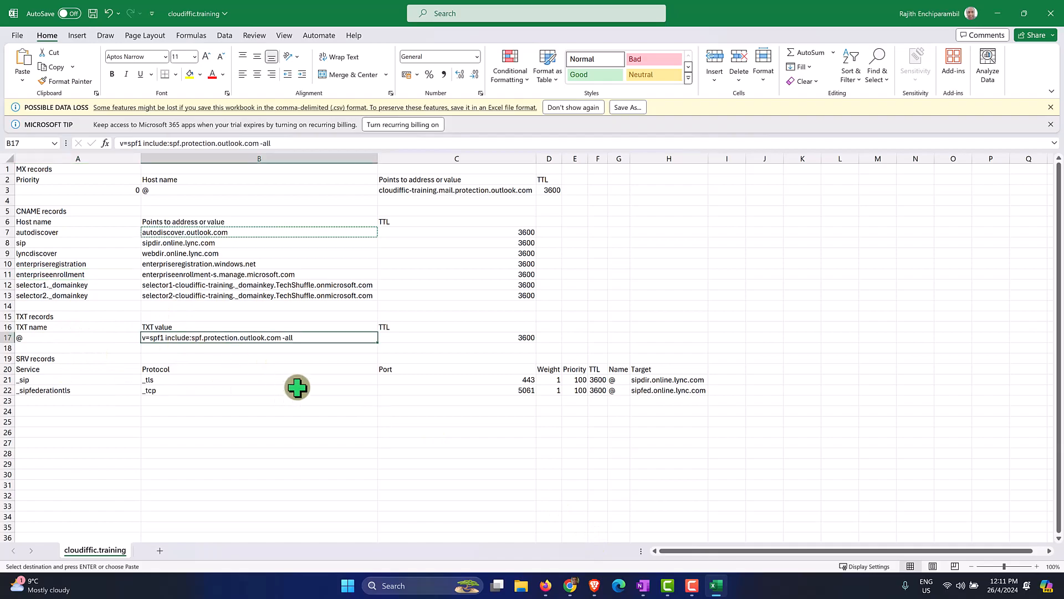
key("ctrl+c")
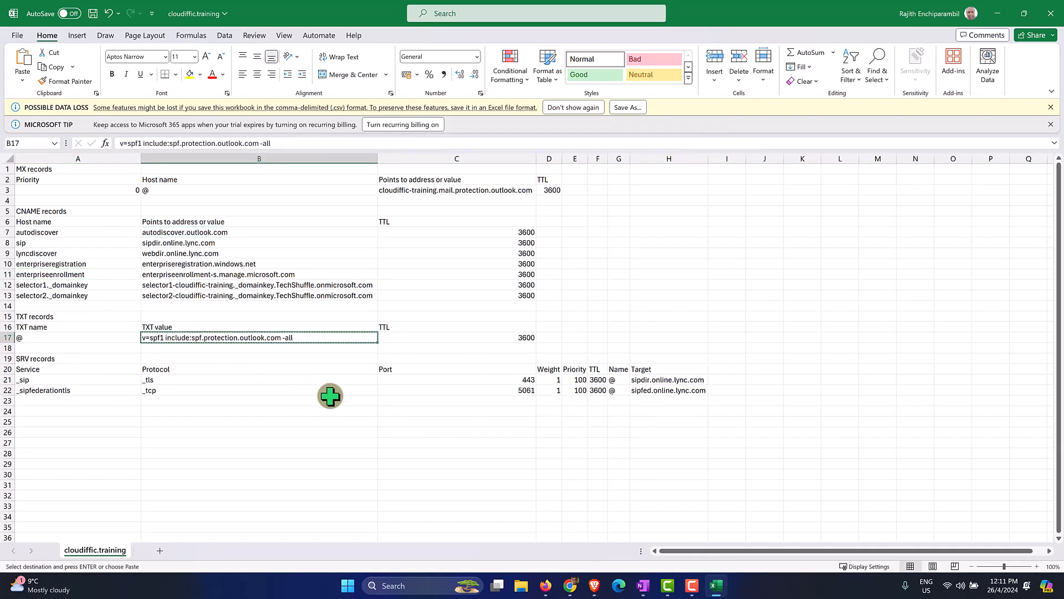
Switch to the GoDaddy browser window and widen it so the new record's fields fit on one row
left_click(571, 583)
left_click(583, 307)
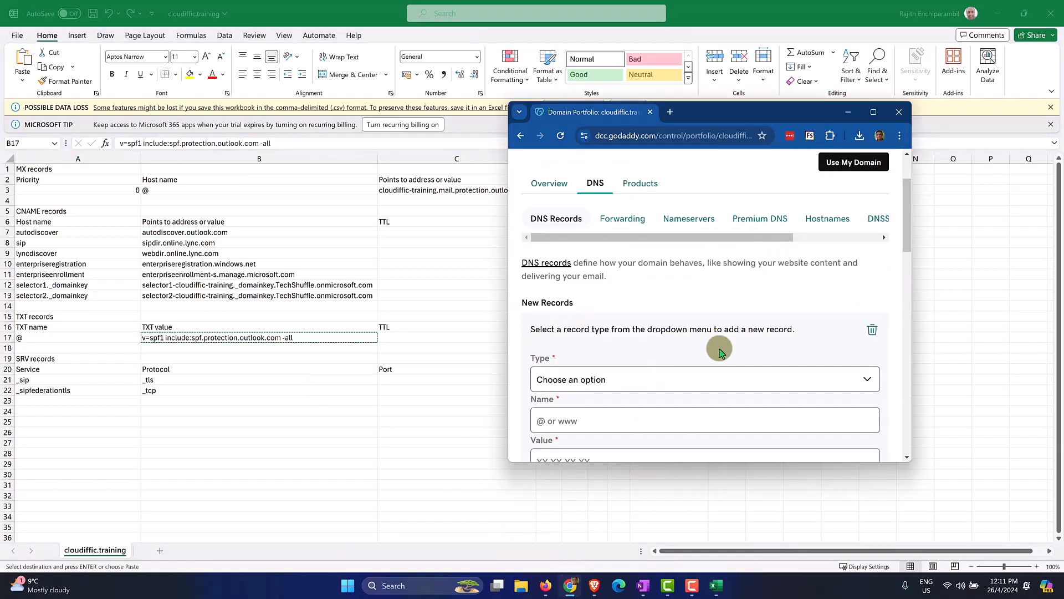
scroll(719, 350, "down", 3)
left_click_drag(508, 102, 392, 83)
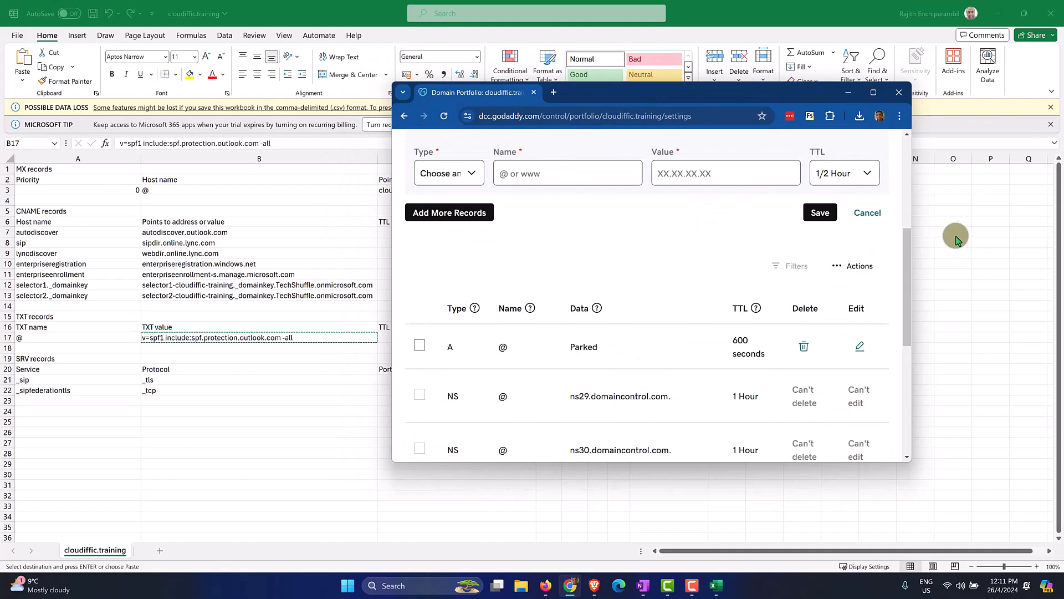
left_click_drag(910, 196, 1015, 210)
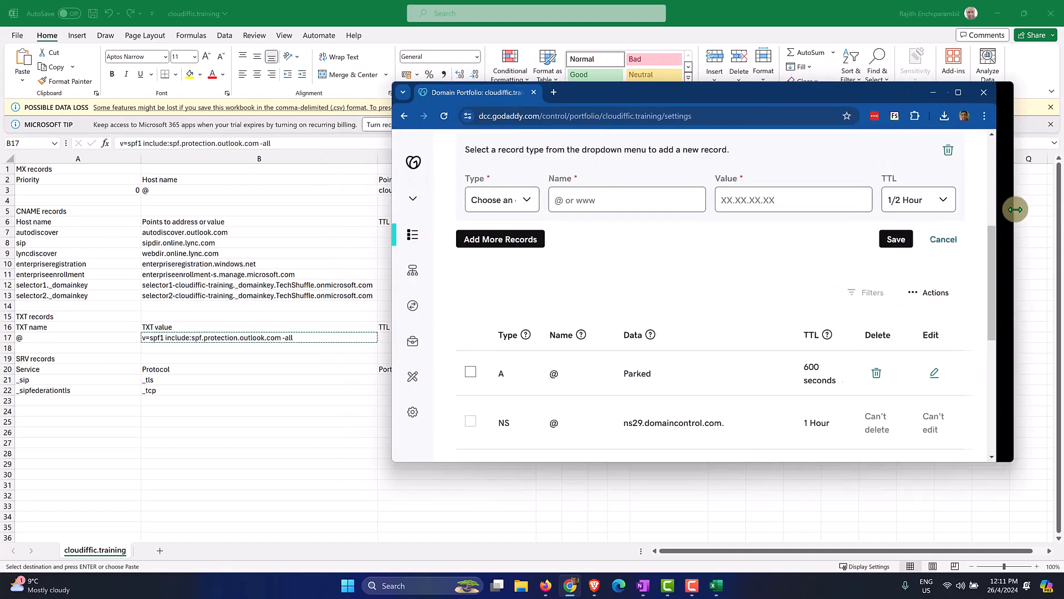
Set the new DNS record's type to TXT and its name to @, and paste the copied SPF string as its value
left_click(540, 211)
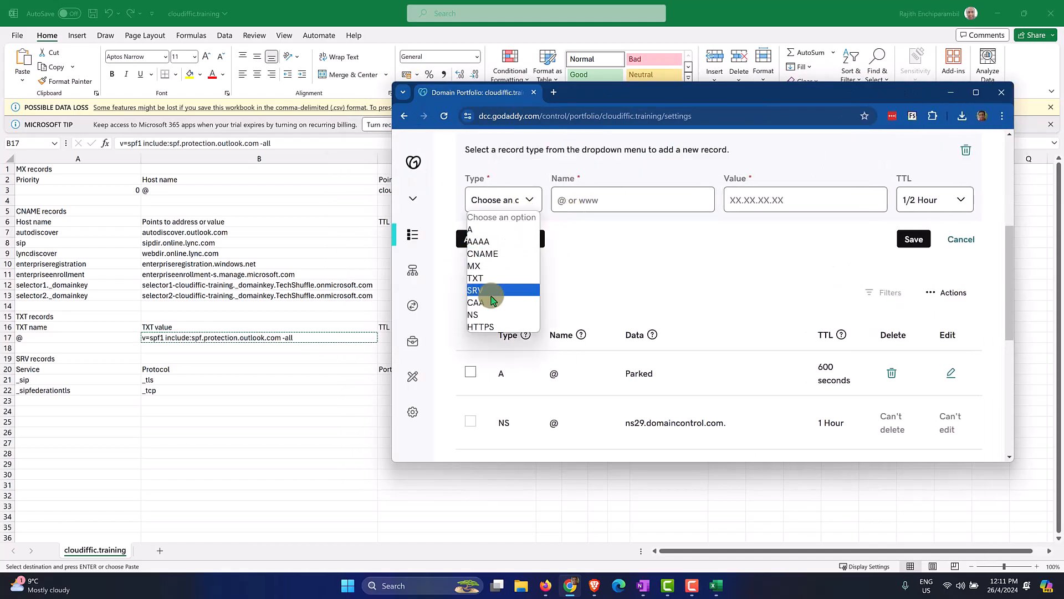
left_click(488, 276)
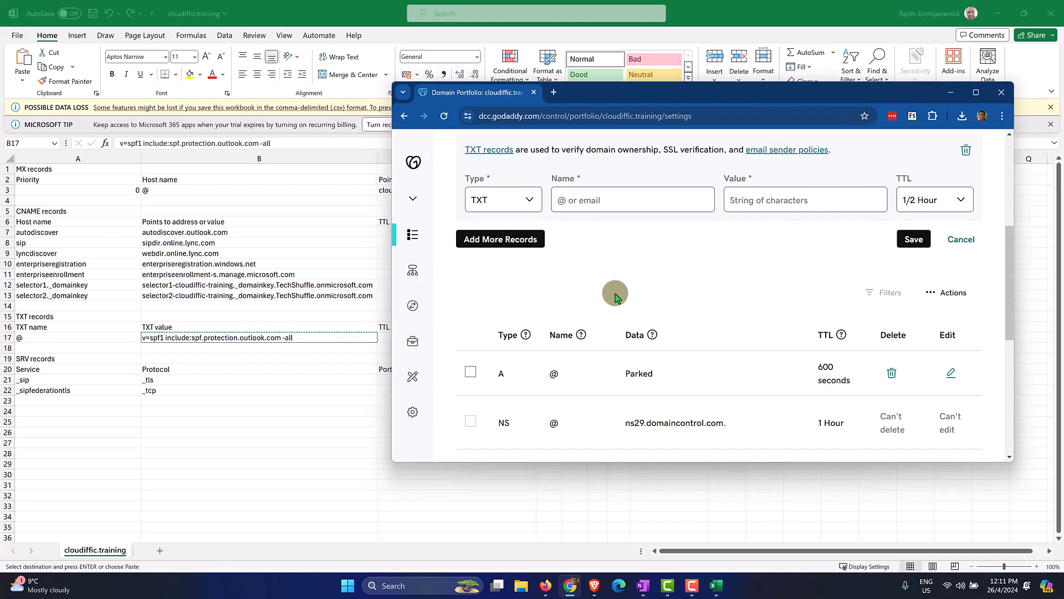
left_click(610, 203)
type("\"")
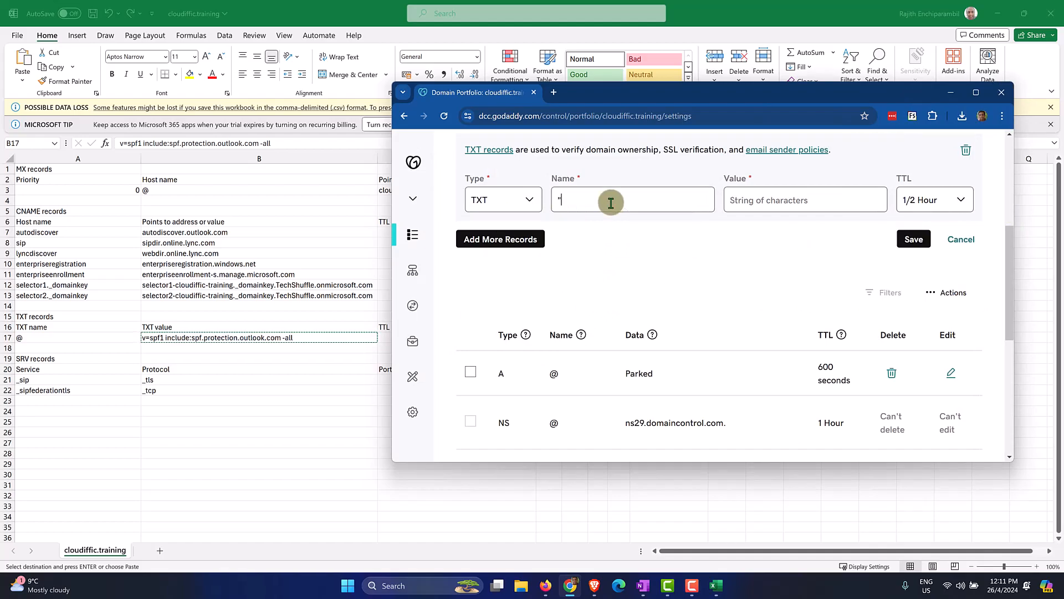
left_click(802, 201)
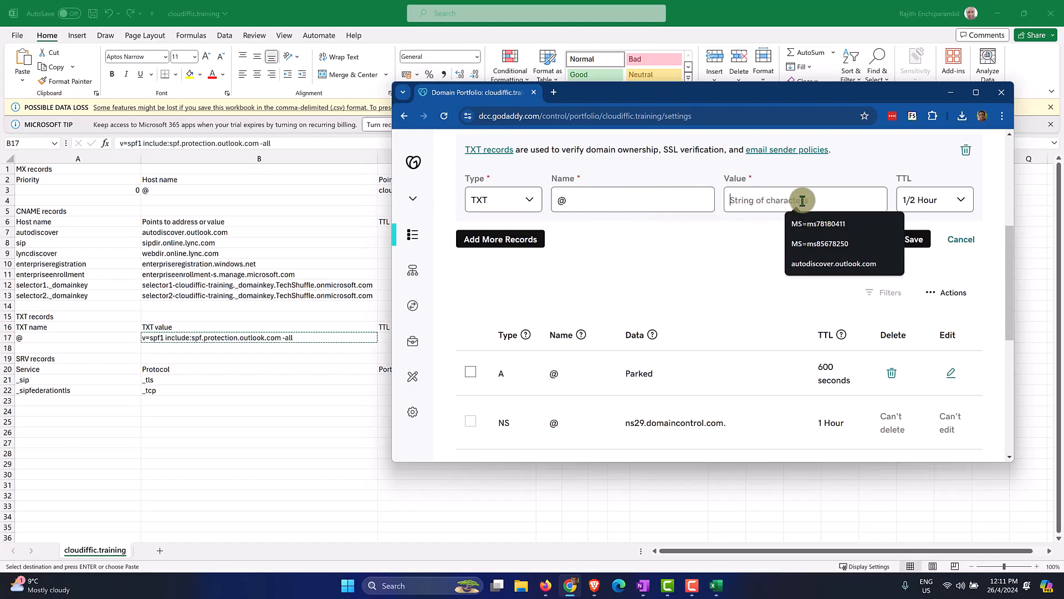
key("ctrl+v")
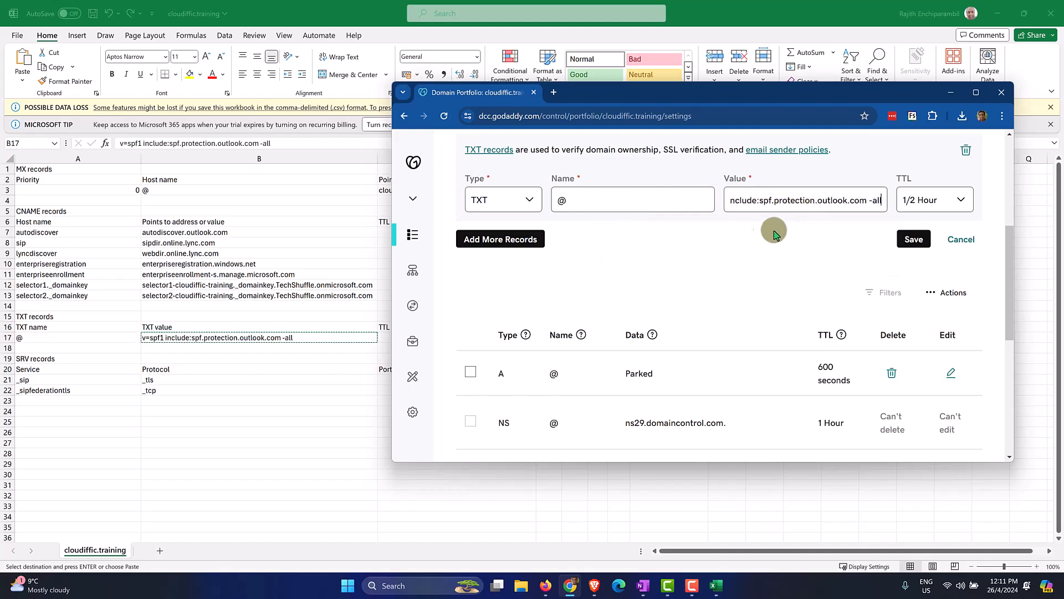
Set the TXT record's TTL to 1 Hour and save the record
left_click(926, 204)
left_click(914, 238)
left_click(912, 239)
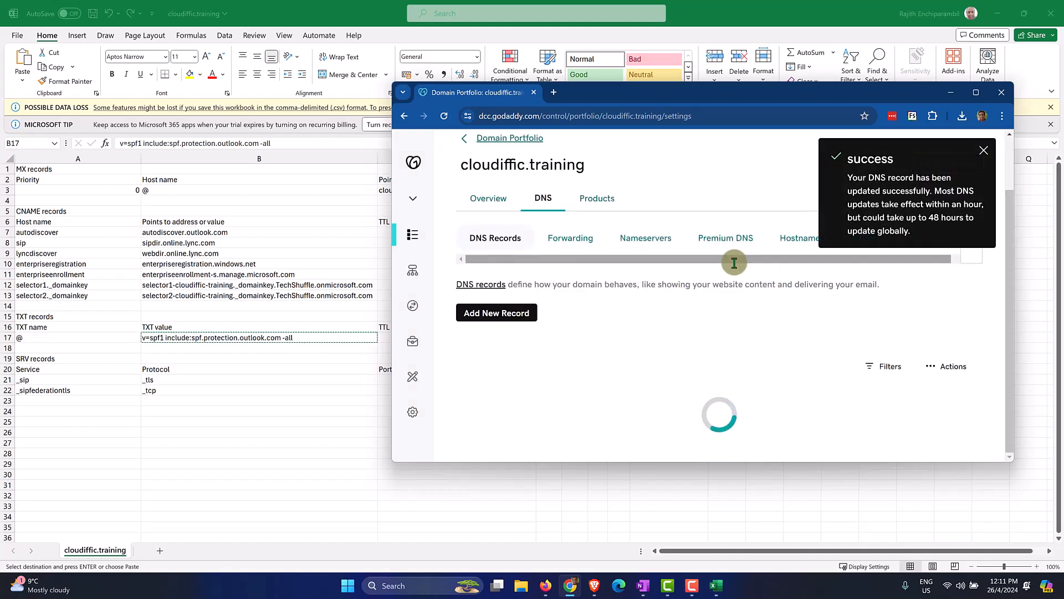
Add another new DNS record for cloudiffic.training and set its type to SRV
left_click(516, 311)
left_click(531, 390)
scroll(534, 399, "down", 1)
left_click(512, 333)
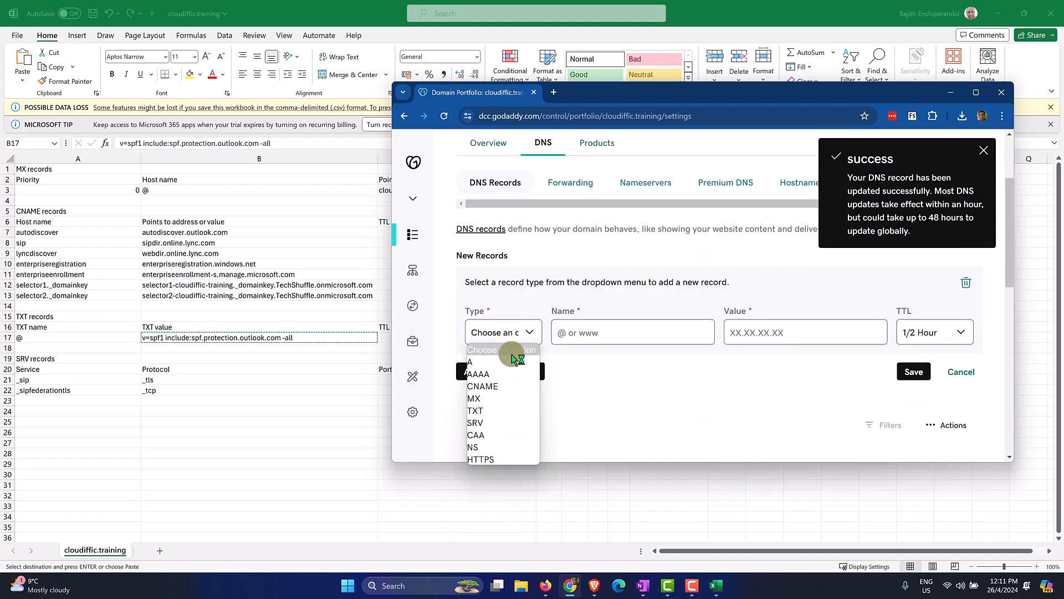
left_click(500, 424)
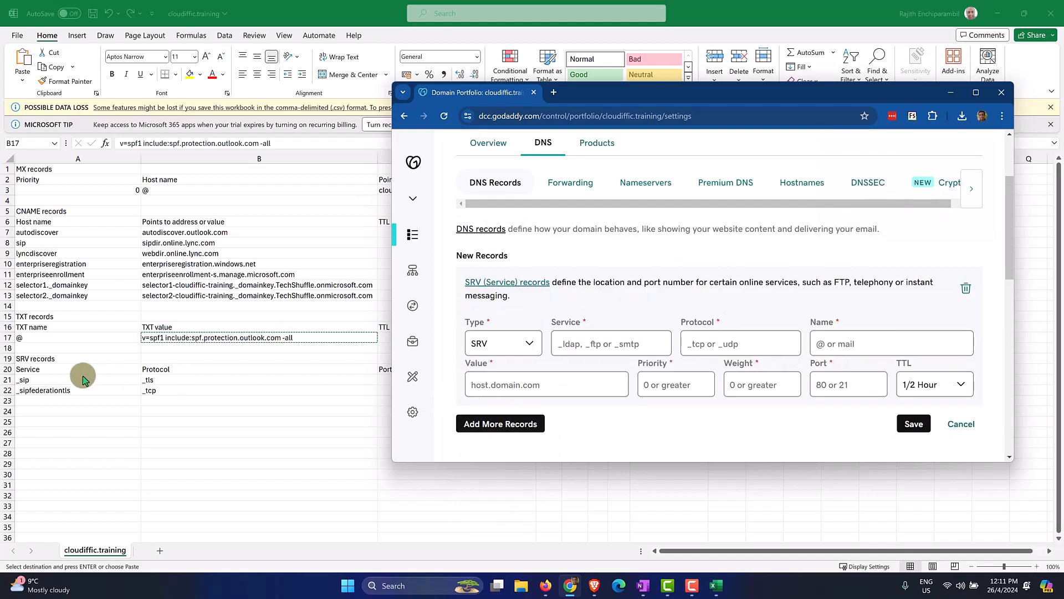
Copy _sip from cell A21 of the Excel sheet into the GoDaddy SRV record's service and enter _tls as its protocol
left_click(64, 382)
left_click(75, 380)
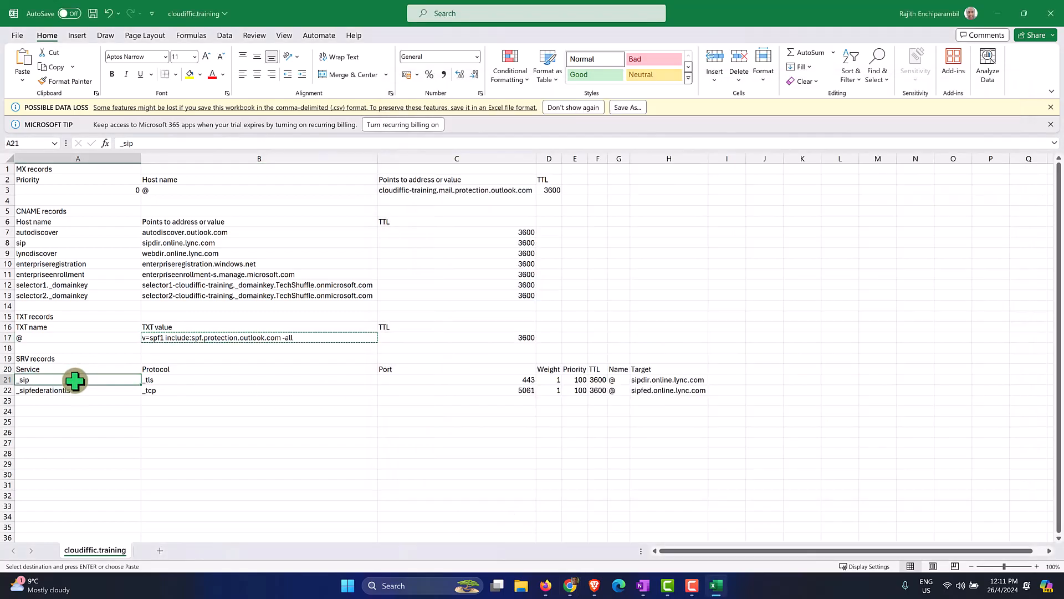
key("ctrl+c")
left_click(569, 585)
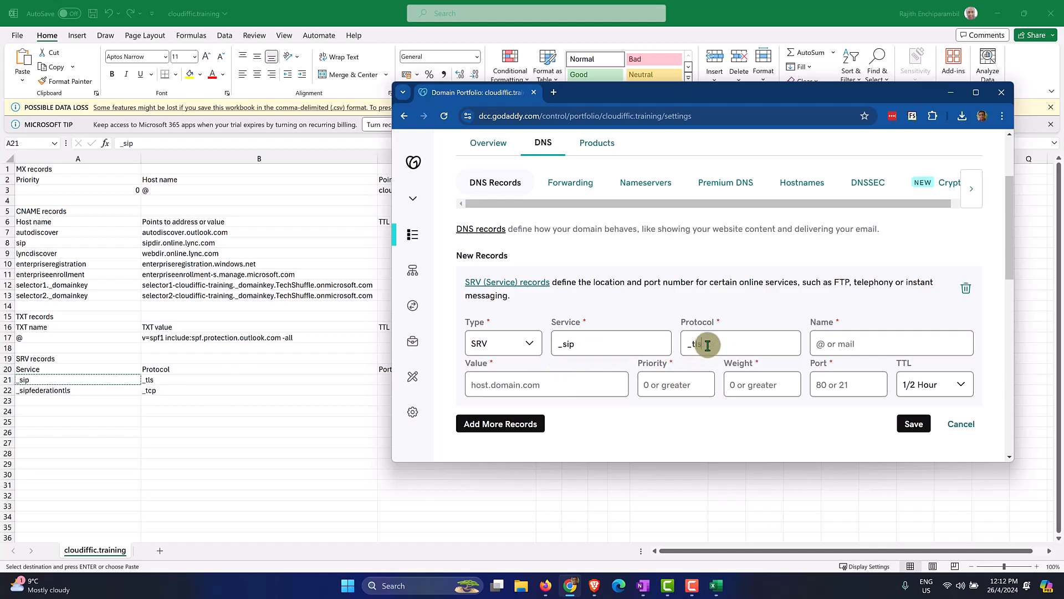
Consult row 21 of the Excel sheet and set the SRV record's port to 443, weight 1, priority 100 and TTL 1 Hour
left_click(306, 381)
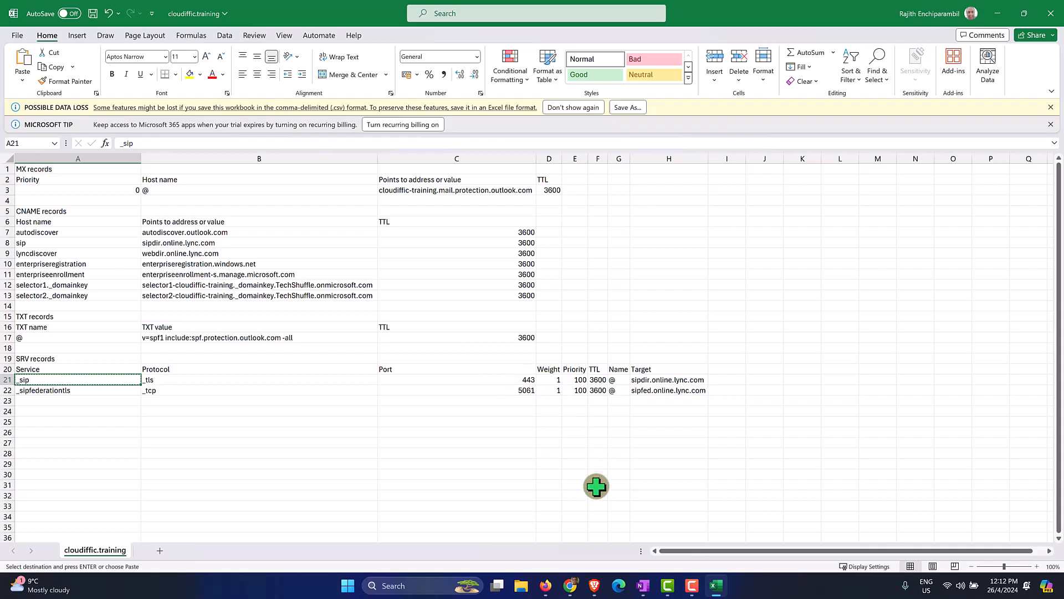
left_click(619, 586)
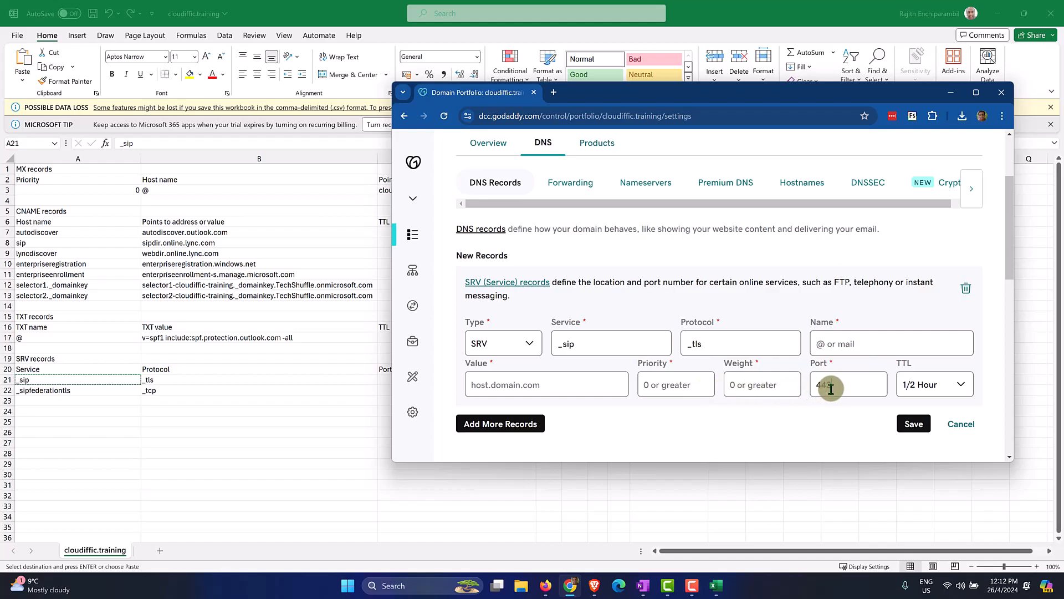
left_click(319, 385)
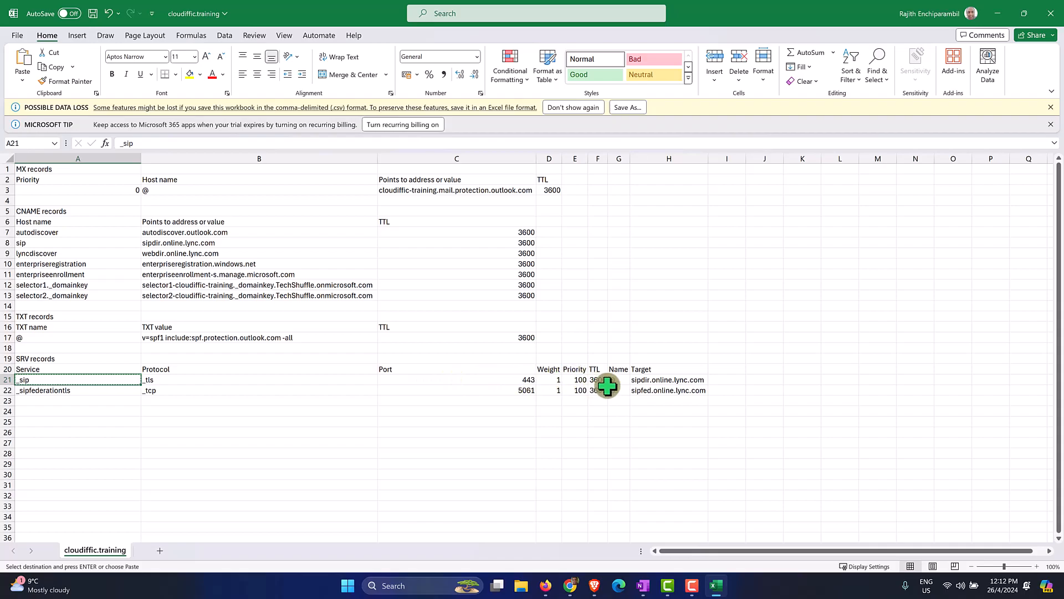
left_click(570, 585)
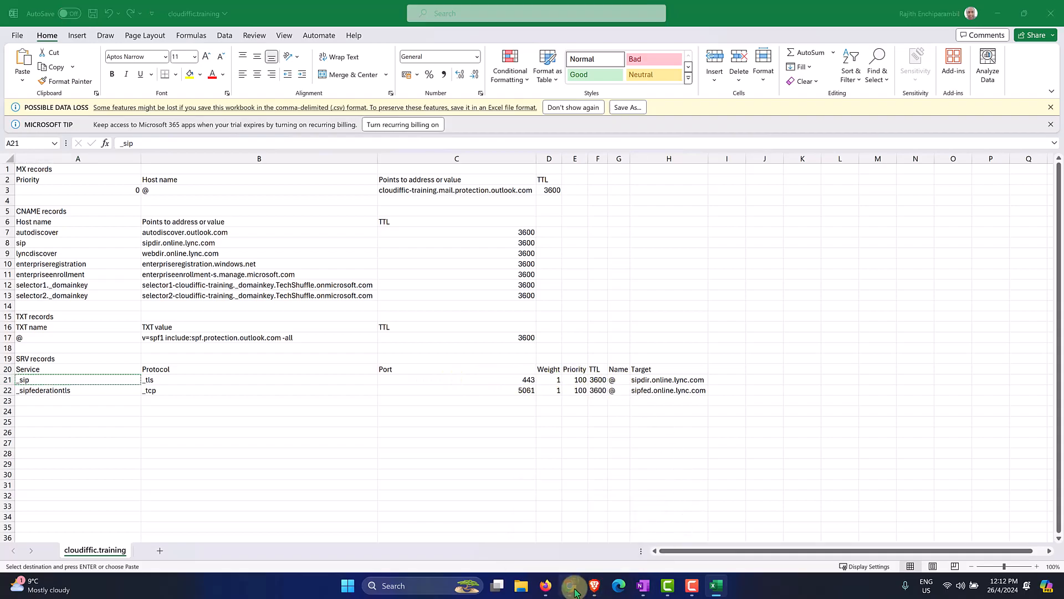
left_click(672, 387)
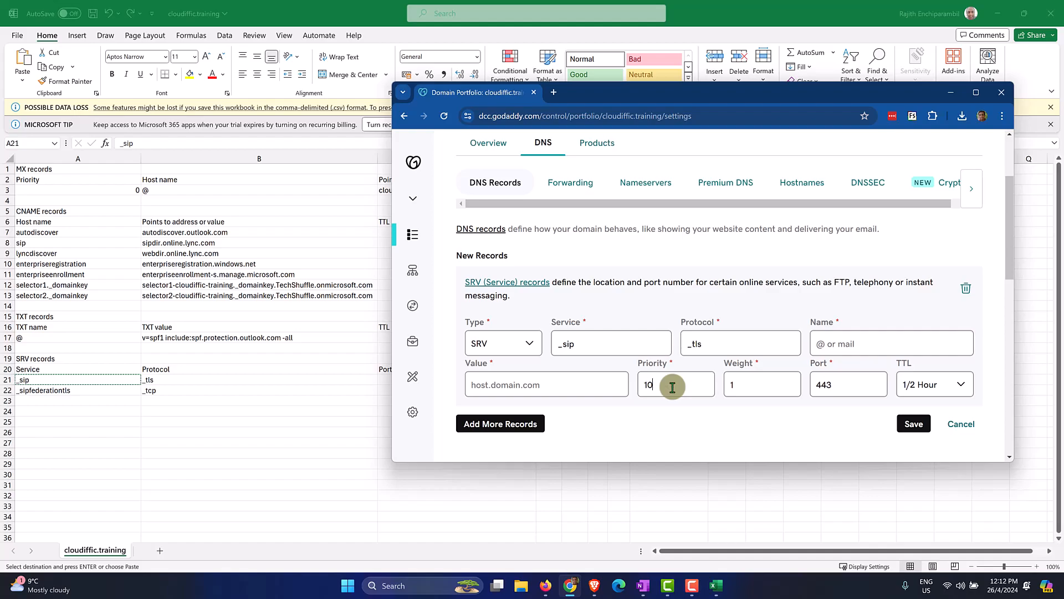
left_click(922, 385)
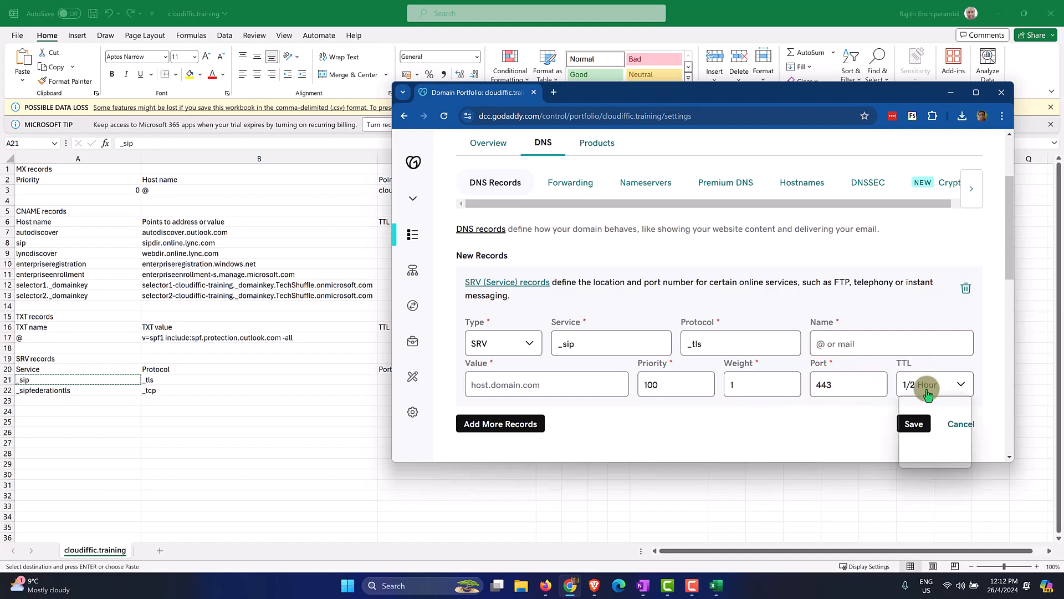
left_click(923, 417)
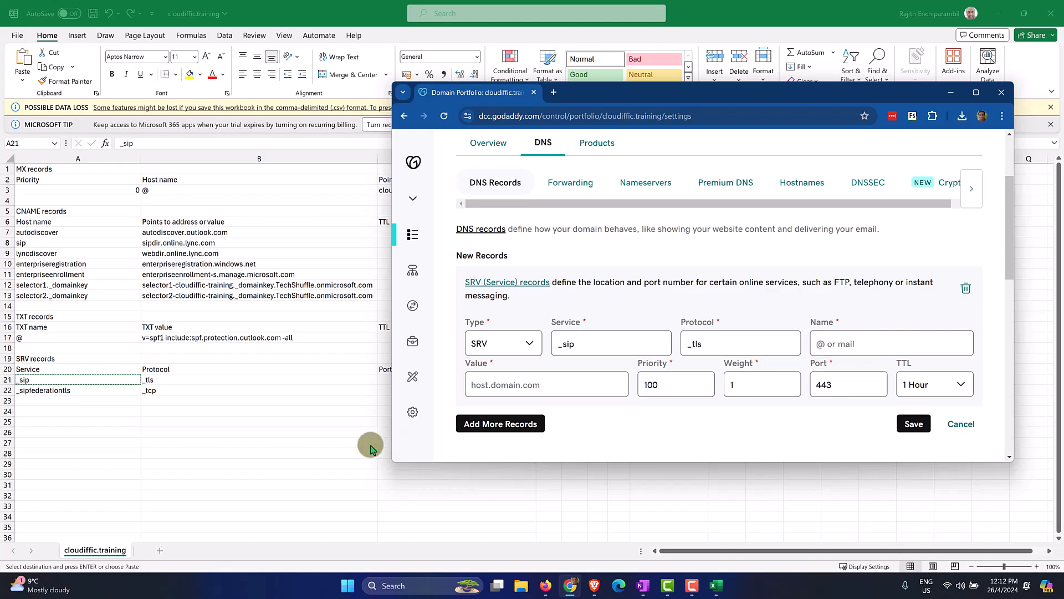
Copy the target sipdir.online.lync.com from cell H21 of the Excel sheet and return to the GoDaddy window
key("alt+Tab")
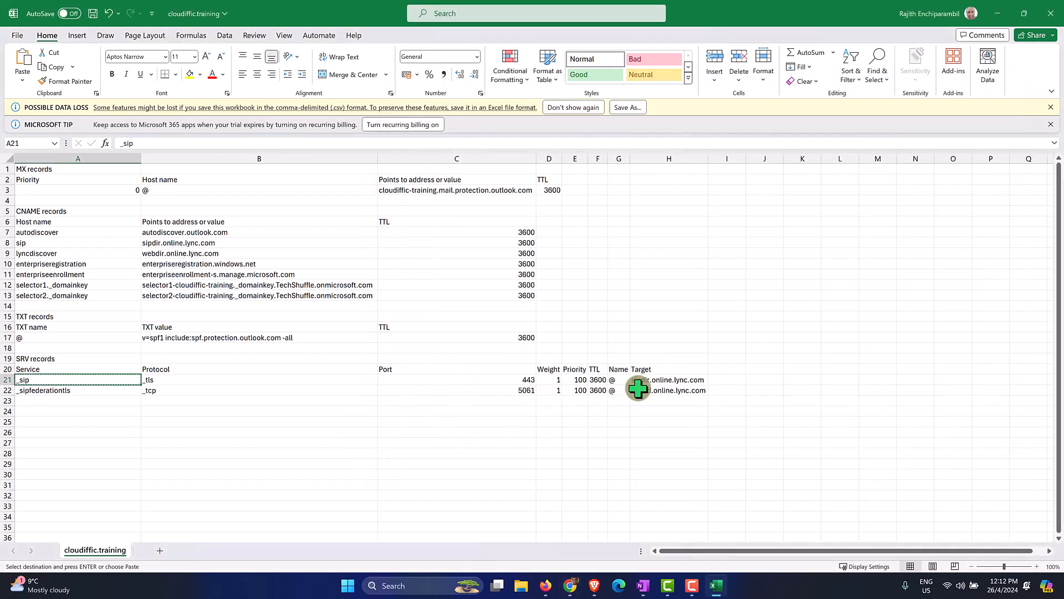
left_click(652, 380)
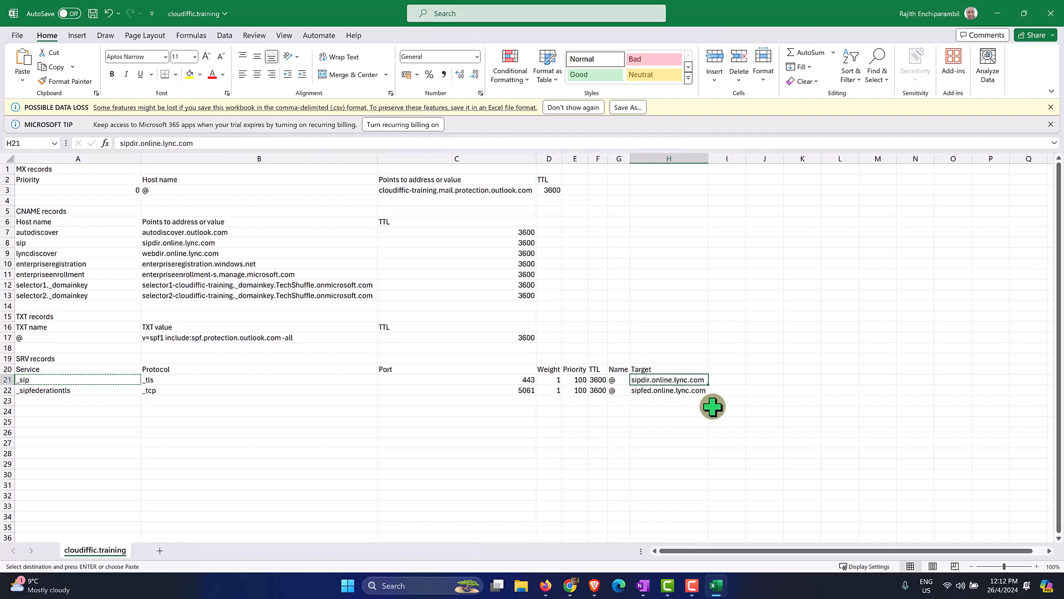
key("ctrl+c")
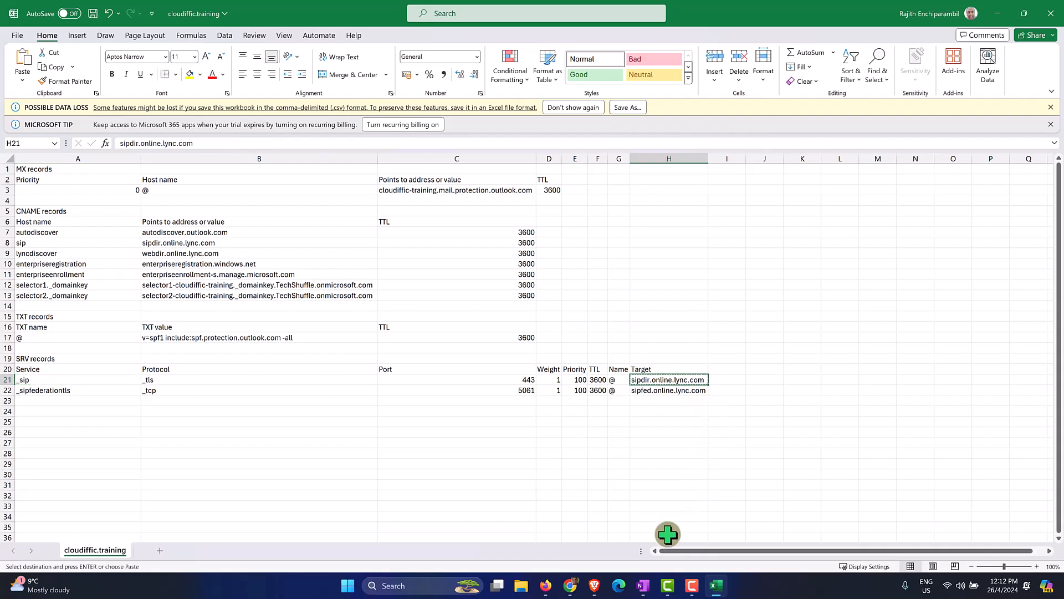
left_click(570, 585)
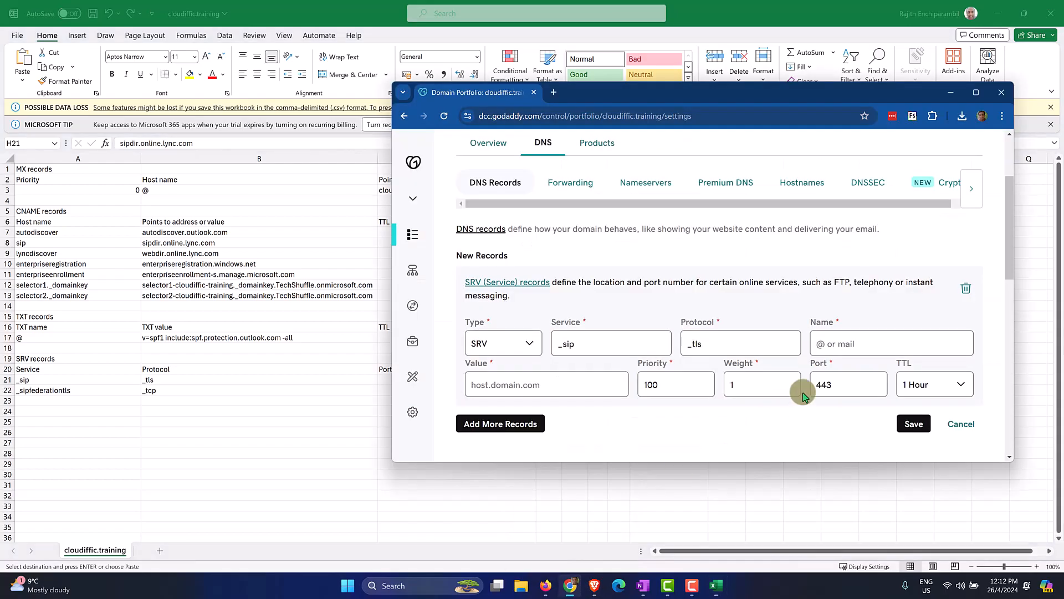
Set the SRV record's name to @, paste sipdir.online.lync.com as its value and save the record
left_click(844, 346)
left_click(903, 369)
left_click(541, 381)
key("ctrl+v")
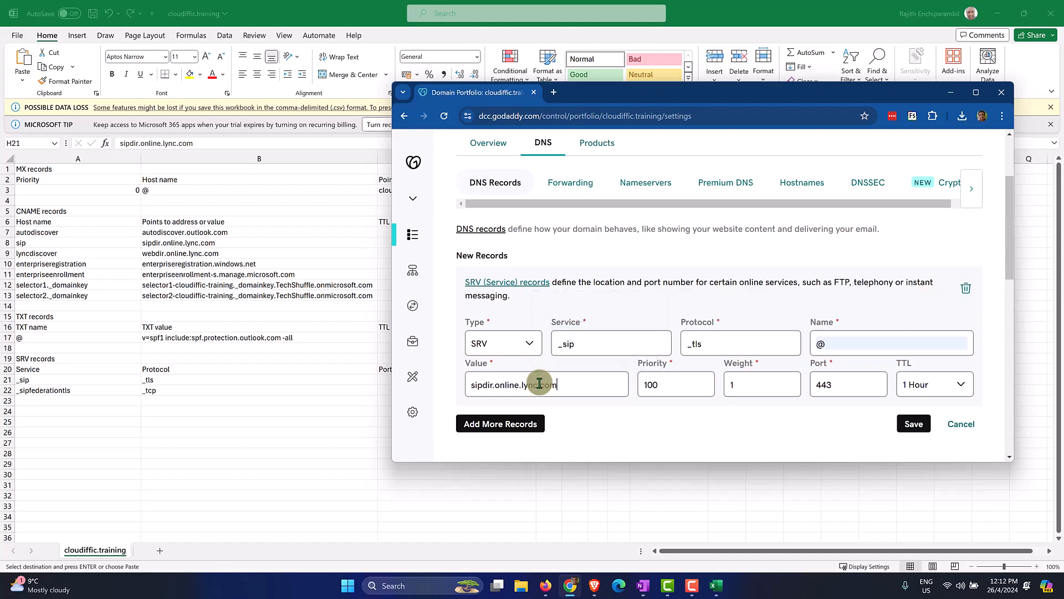
left_click(909, 432)
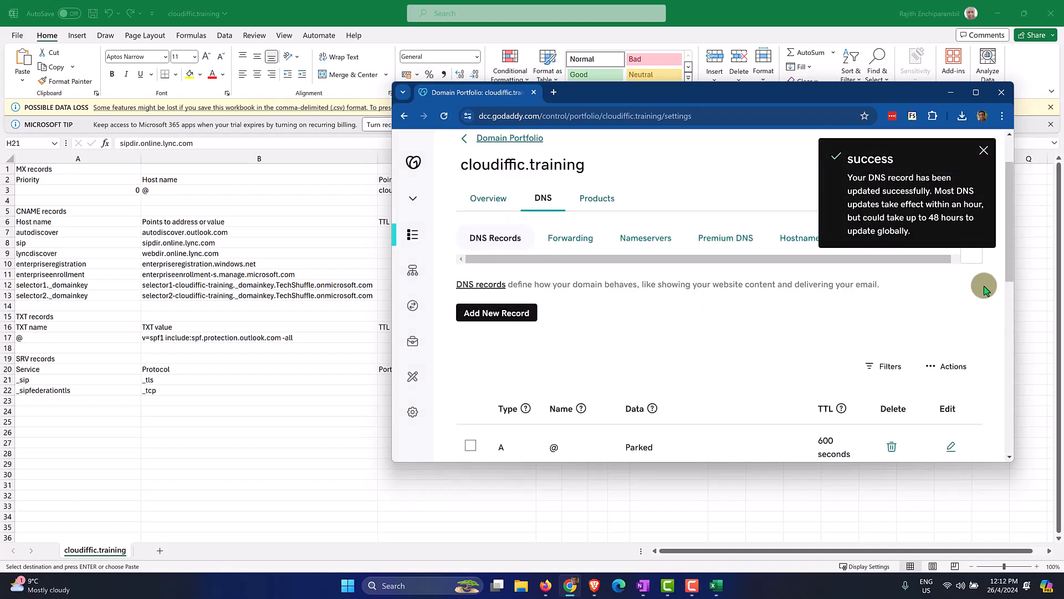
Review the full list of cloudiffic.training DNS records, checking the CNAME, MX, TXT and SRV entries
scroll(983, 285, "down", 2)
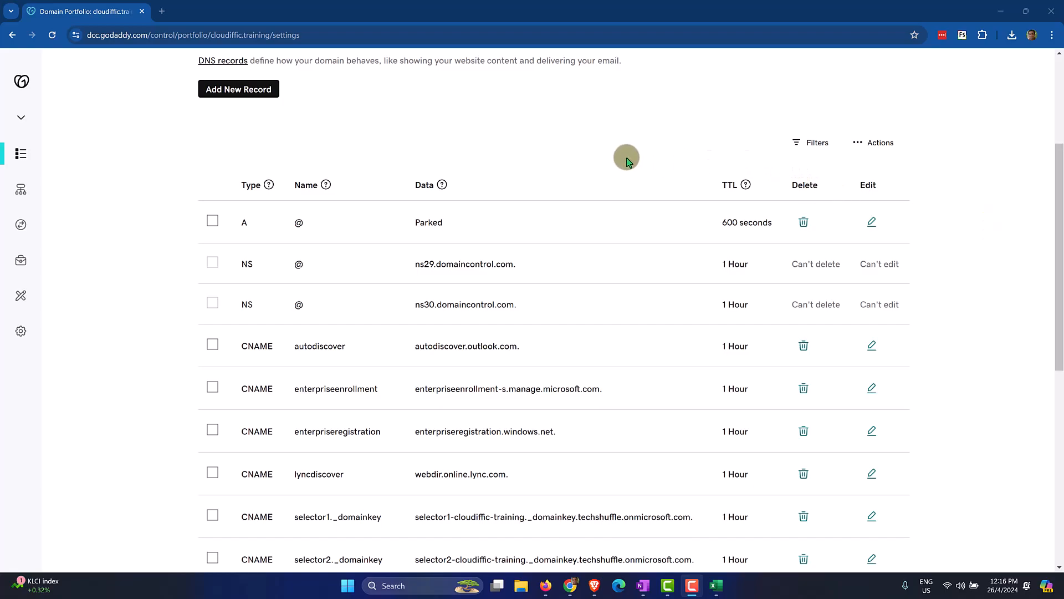
scroll(278, 269, "down", 2)
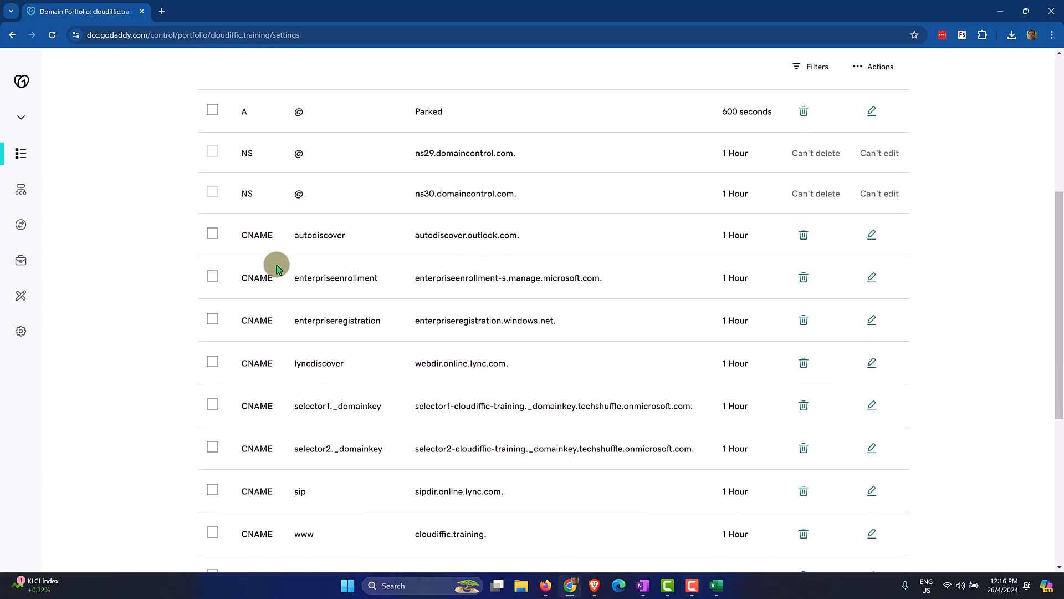
scroll(333, 311, "down", 1)
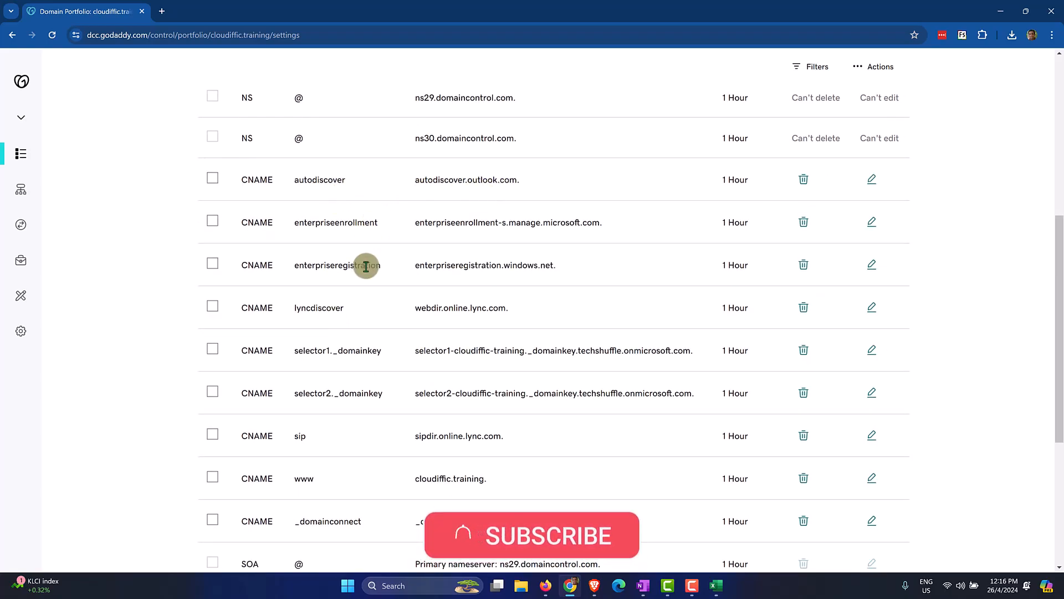
scroll(358, 271, "down", 1)
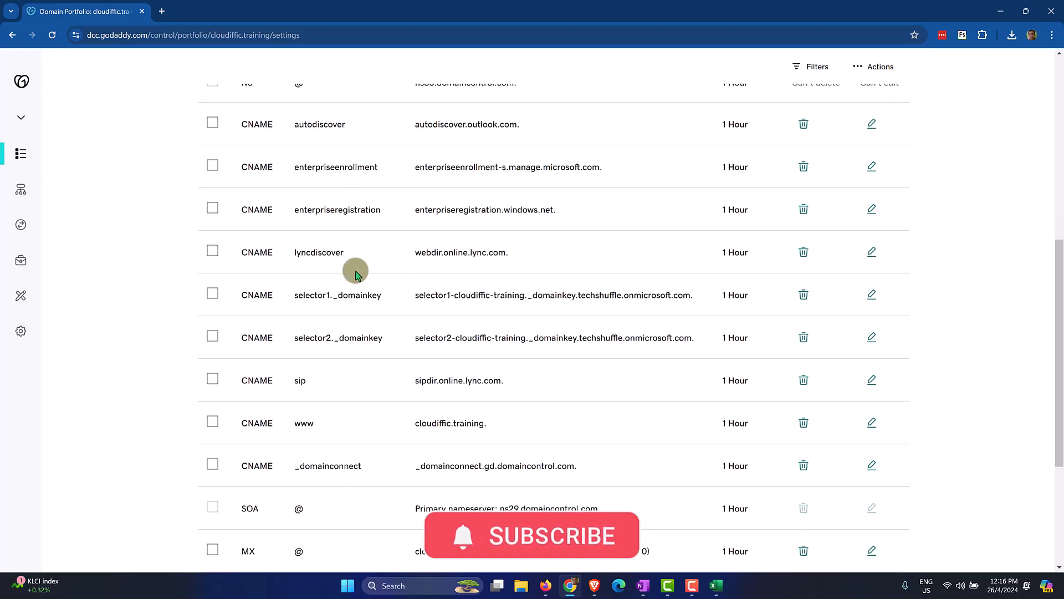
scroll(558, 209, "down", 1)
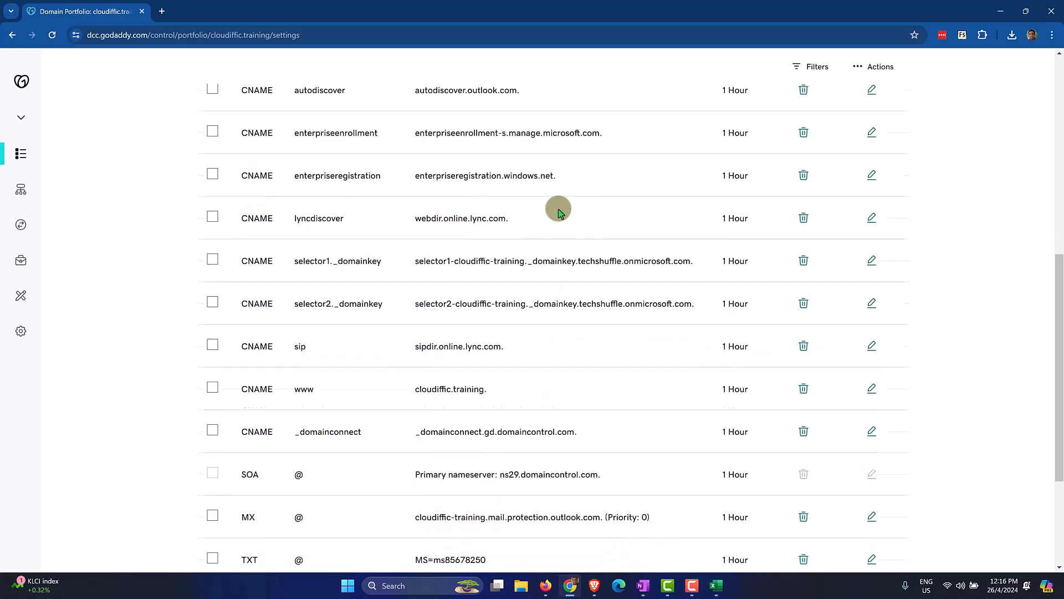
scroll(558, 208, "down", 1)
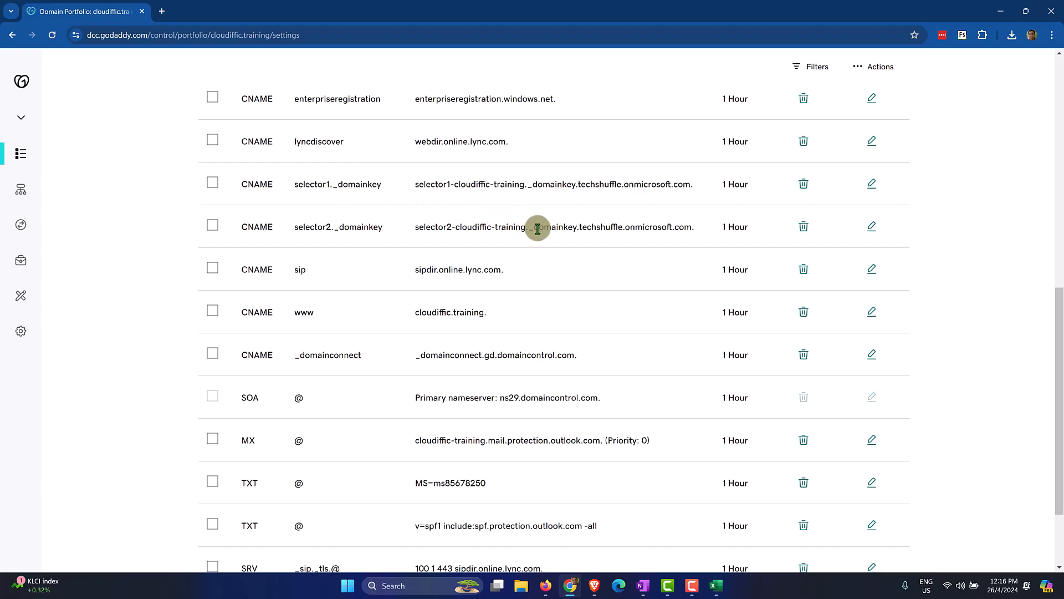
scroll(537, 227, "down", 1)
scroll(443, 269, "down", 1)
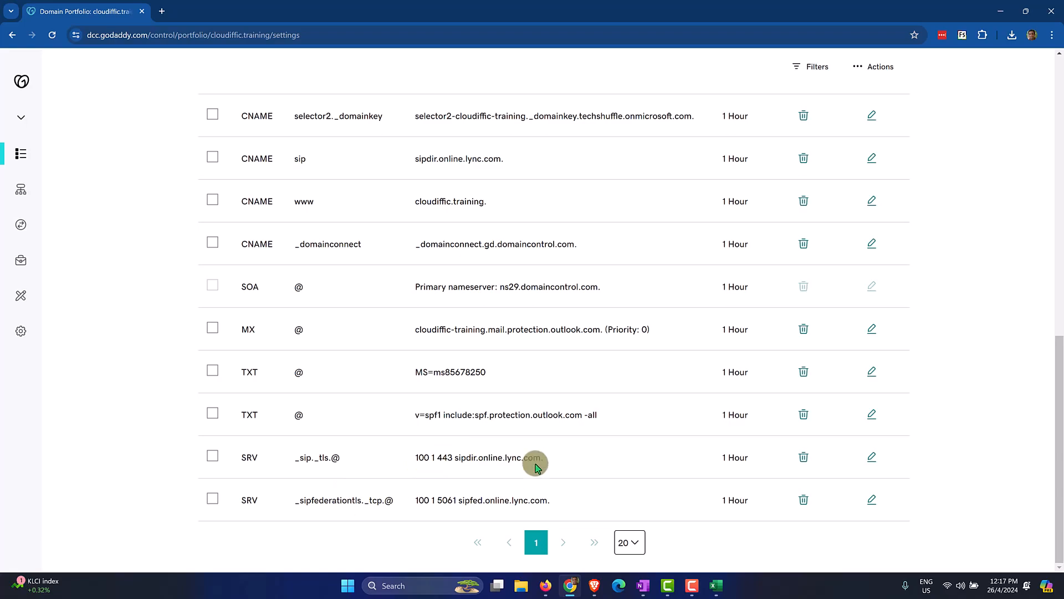
scroll(536, 465, "up", 12)
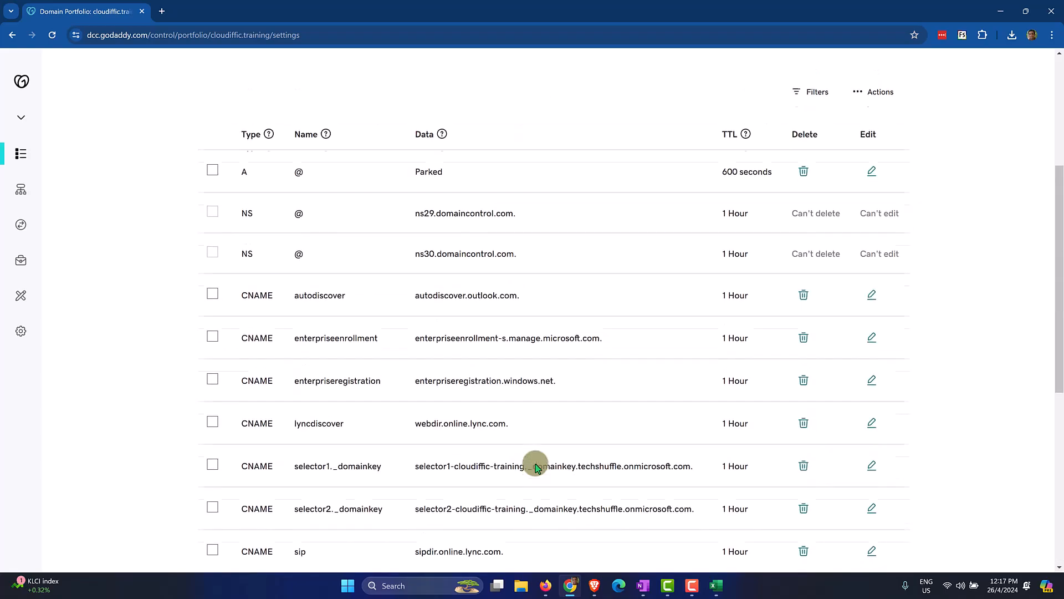
Switch to the Microsoft 365 admin center, continue past the Add DNS records page and complete the domain setup wizard
left_click(546, 584)
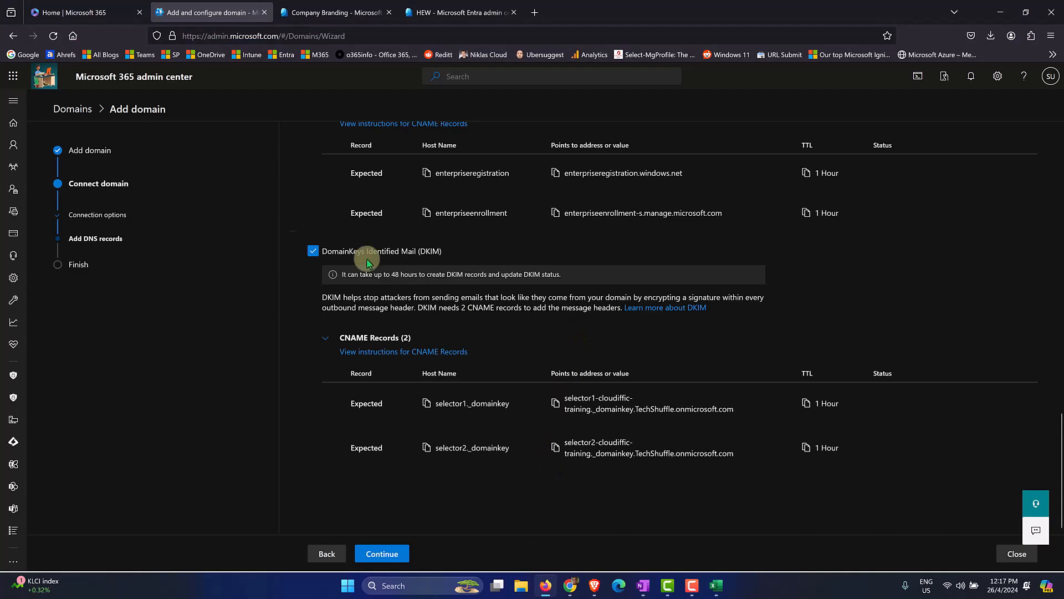
left_click(403, 551)
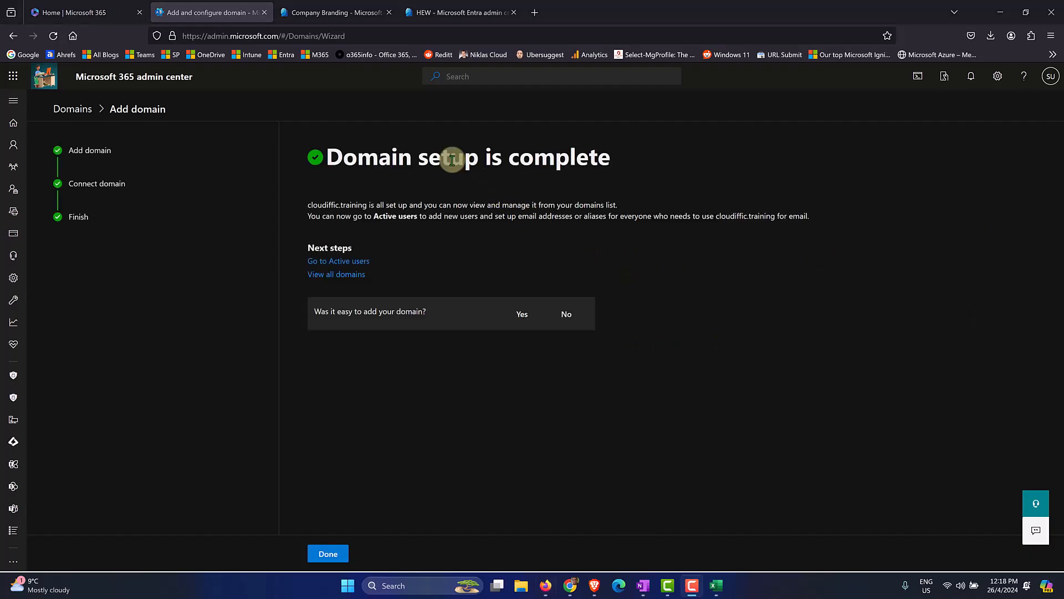
left_click_drag(326, 158, 636, 160)
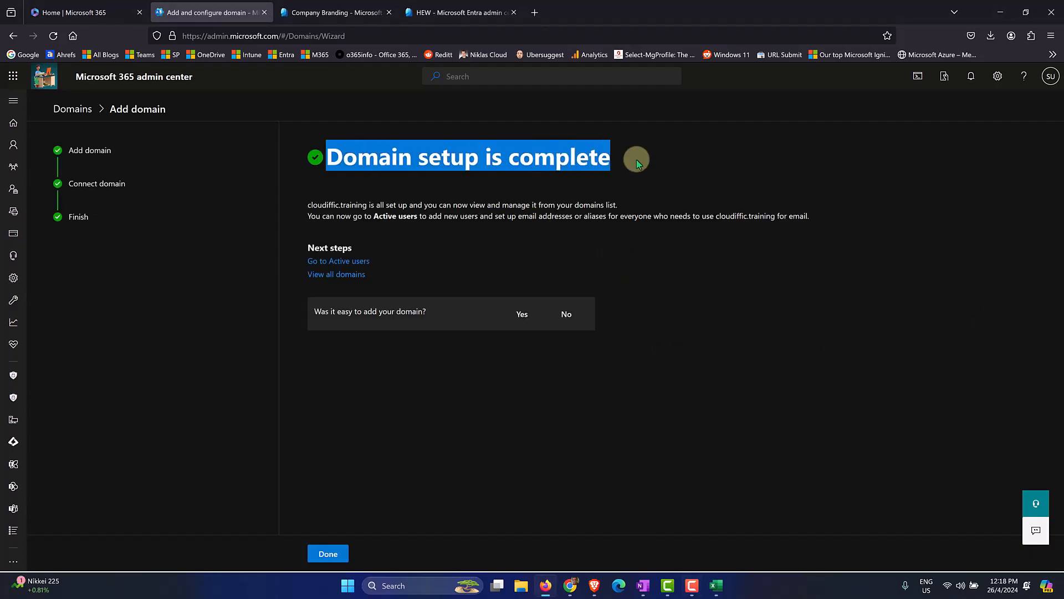
left_click(461, 533)
left_click(333, 552)
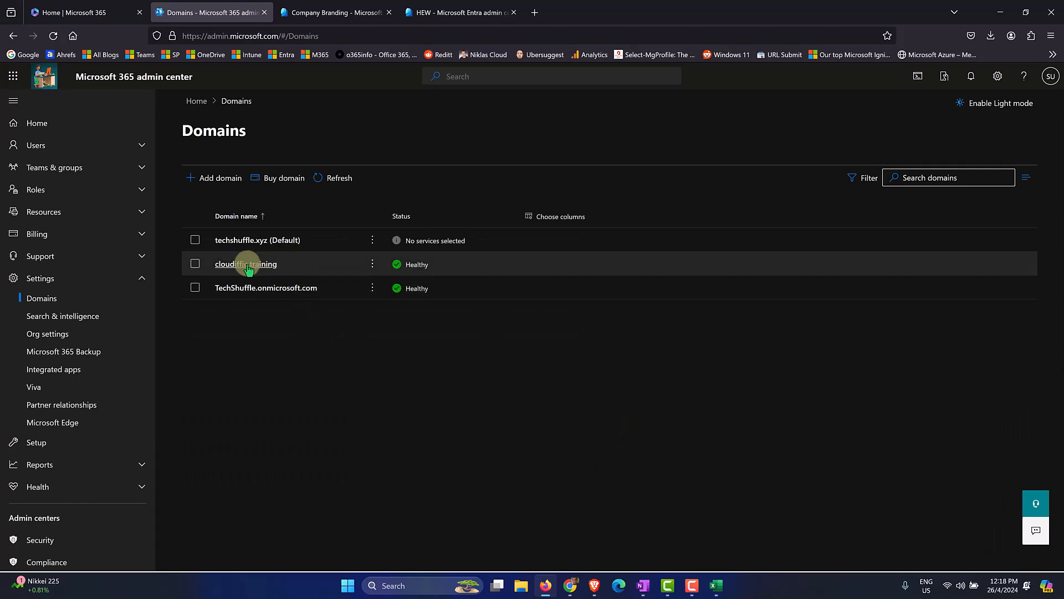
Set cloudiffic.training as the default domain in the Domains list and confirm the change
left_click(228, 269)
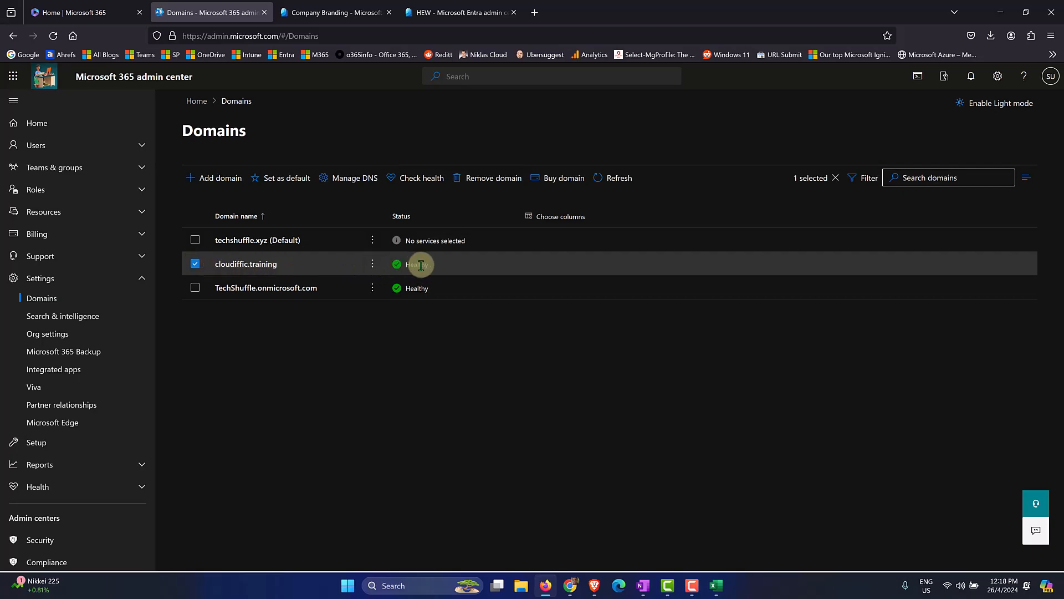
left_click(279, 183)
left_click(444, 363)
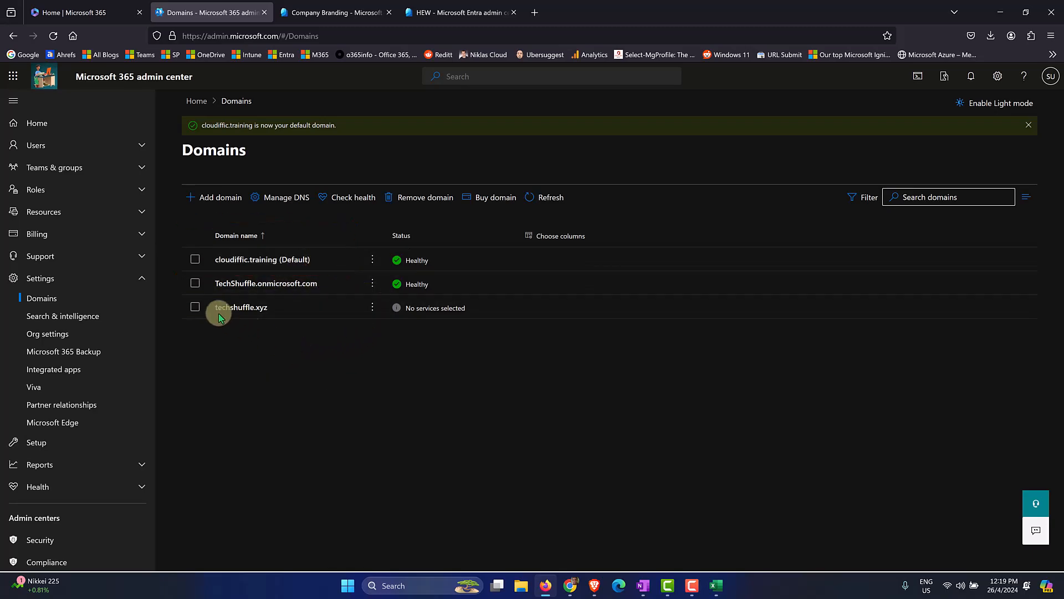
left_click(194, 307)
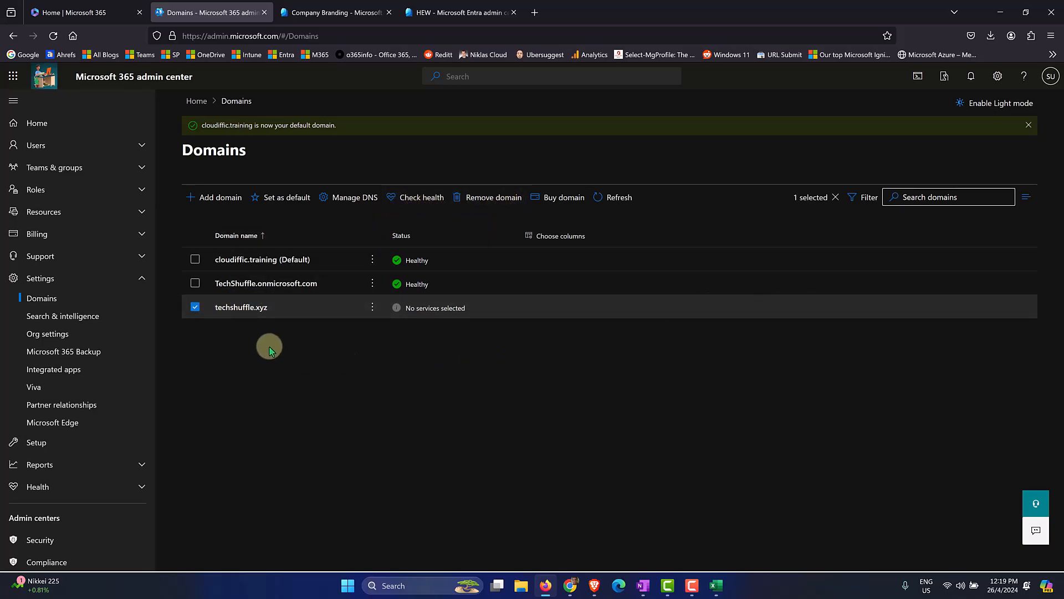
left_click(194, 309)
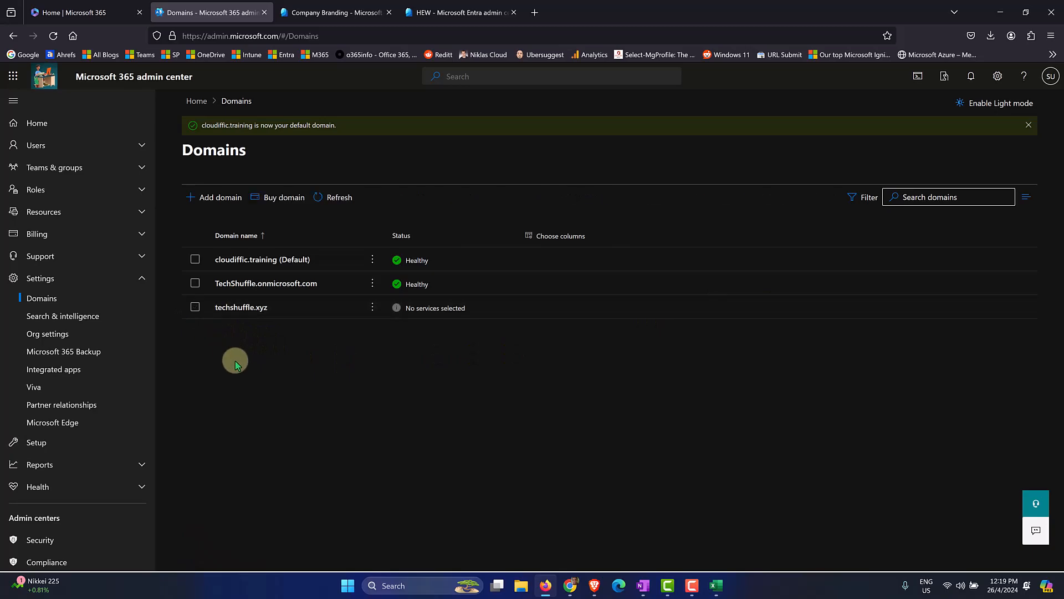